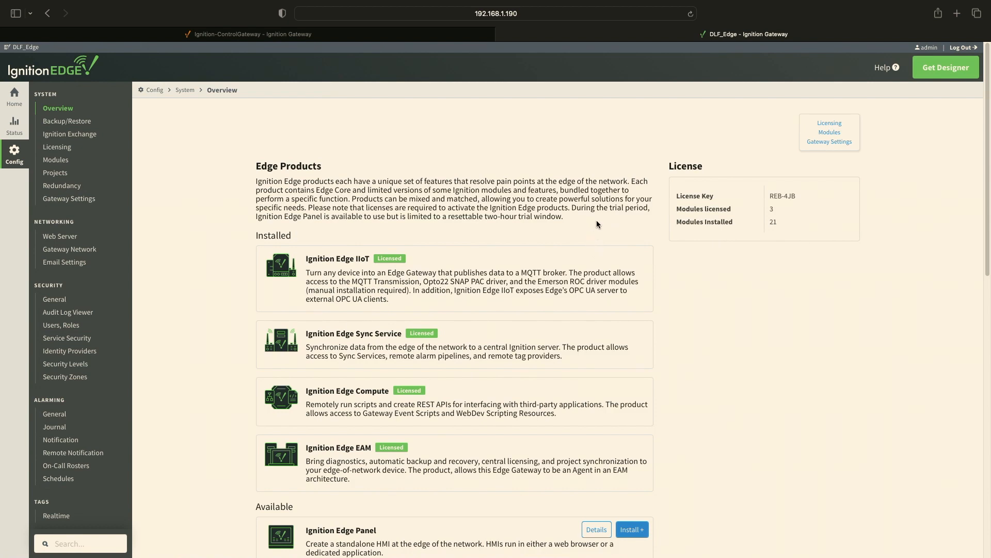
Review the installed Edge products on the gateway overview, and open the OPC UA device connections.
scroll(408, 150, down, 3)
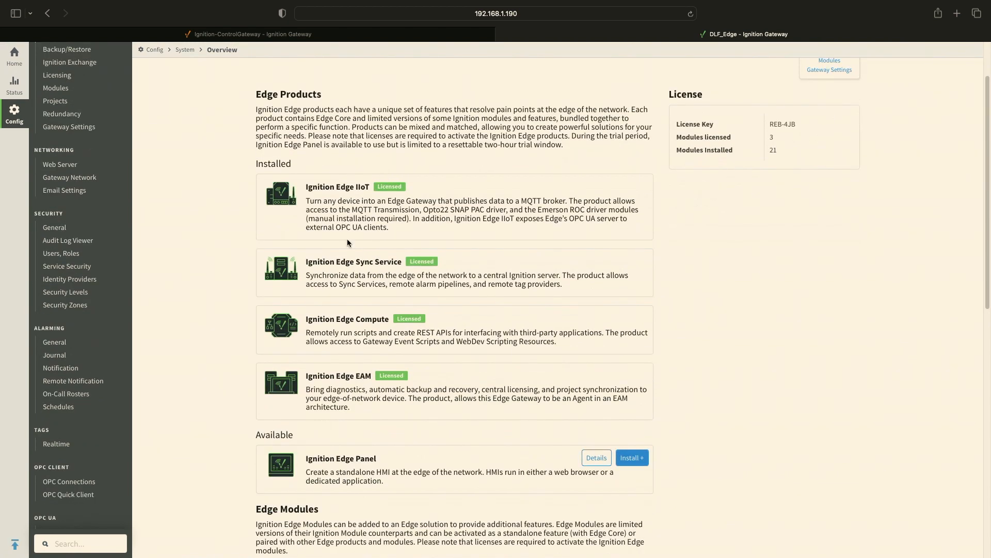
scroll(273, 223, up, 1)
scroll(268, 222, up, 3)
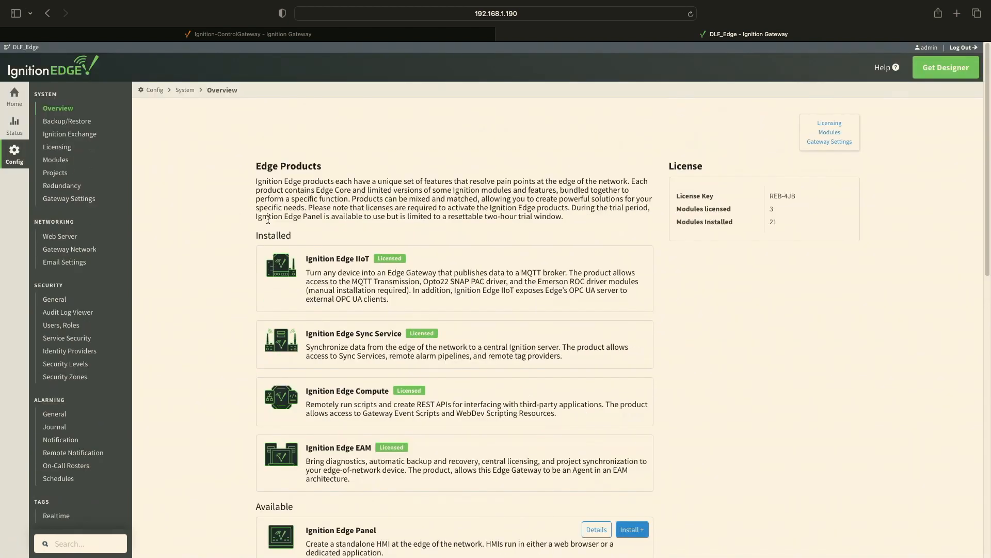
scroll(78, 310, down, 10)
click(72, 337)
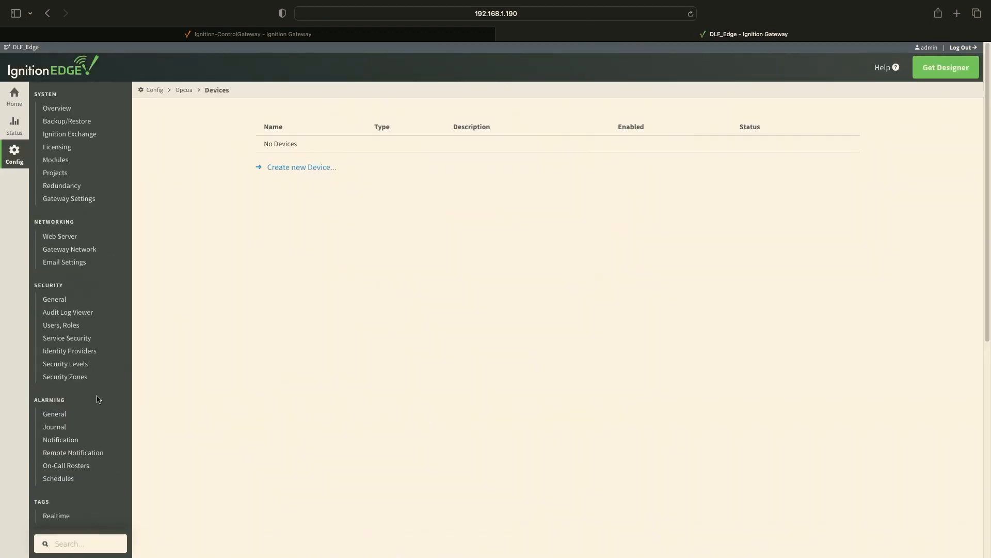
Inspect the main settings and endpoint URL of the OPCUAServer@HMI-0774 OPC connection without changing them.
click(68, 392)
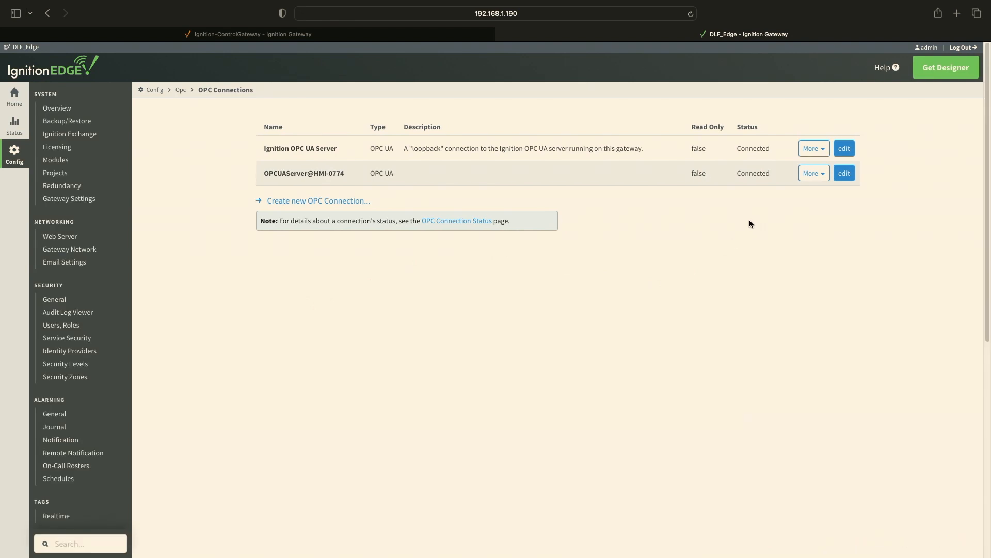
click(847, 174)
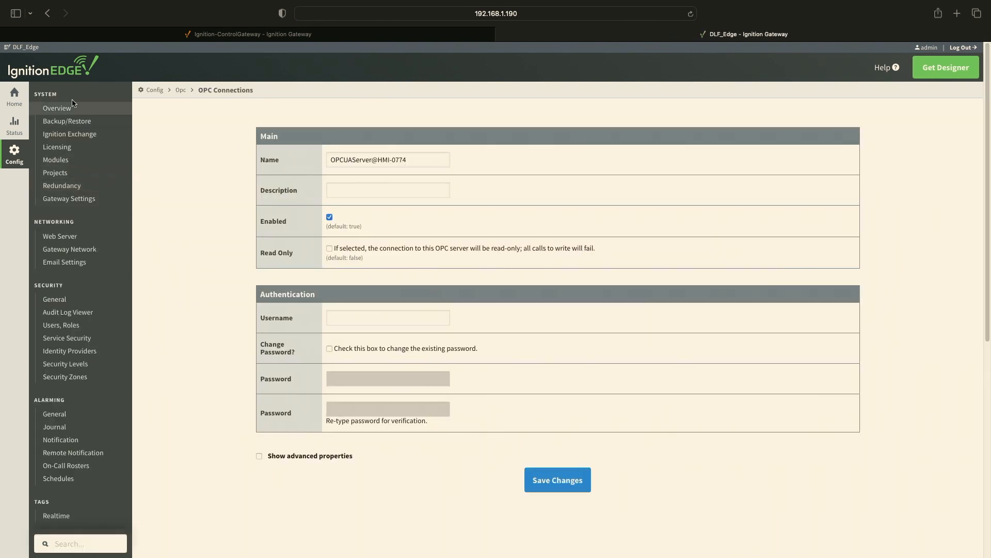
click(47, 13)
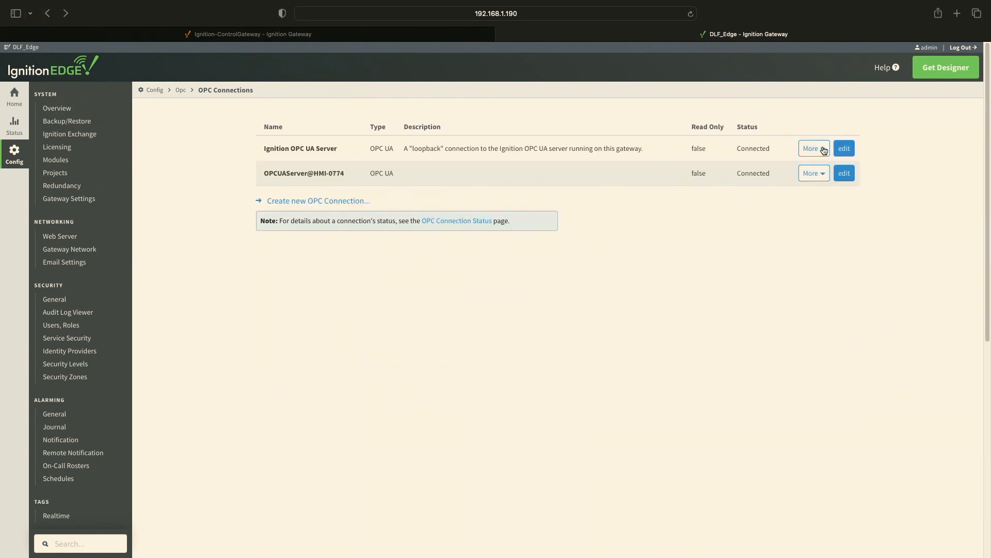
click(814, 174)
click(817, 197)
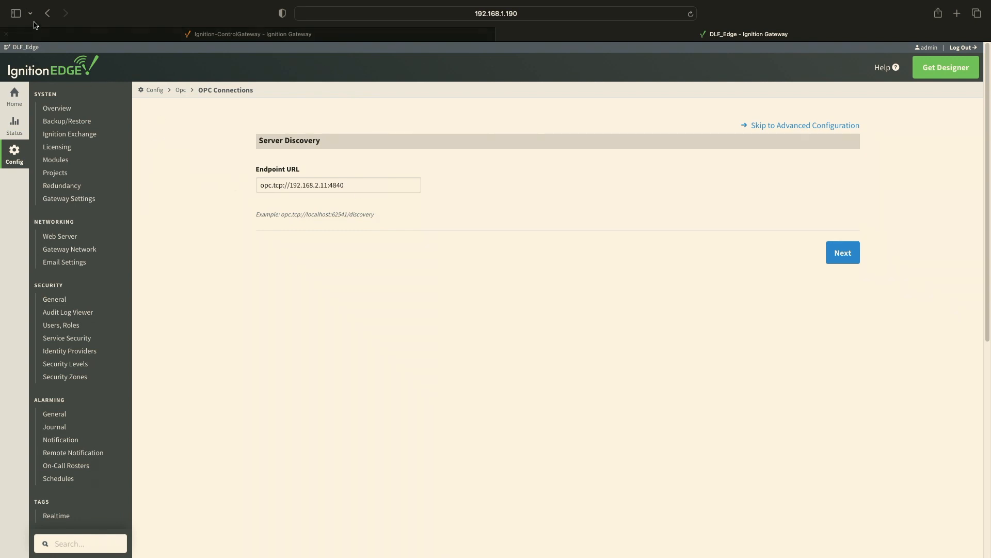
click(47, 13)
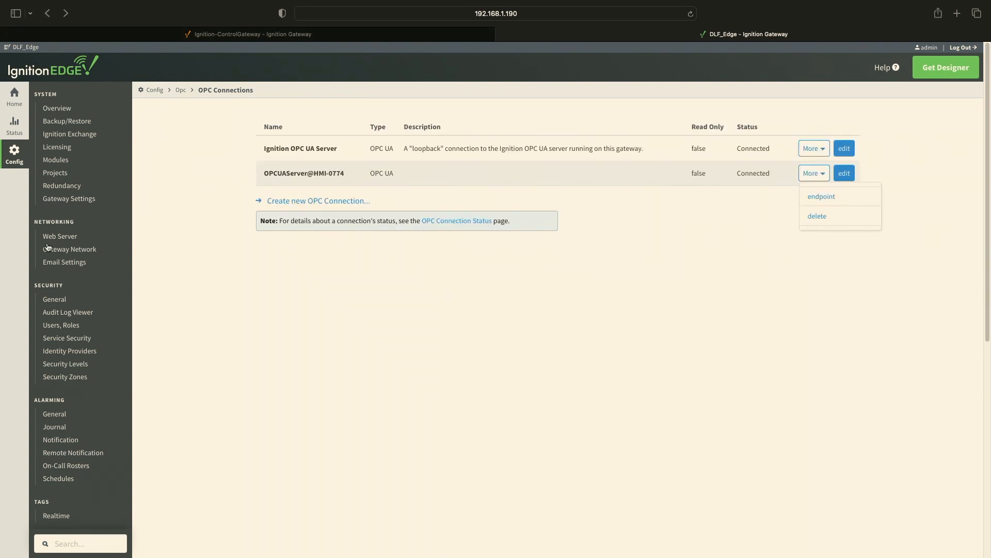
Start creating a new OPC UA device connection using the Modbus TCP driver.
scroll(62, 284, down, 10)
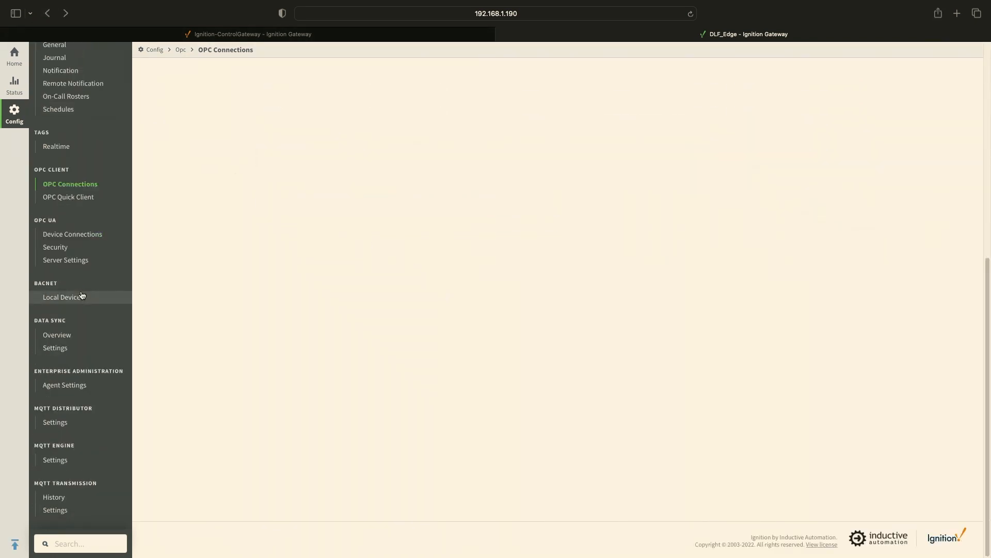
click(89, 236)
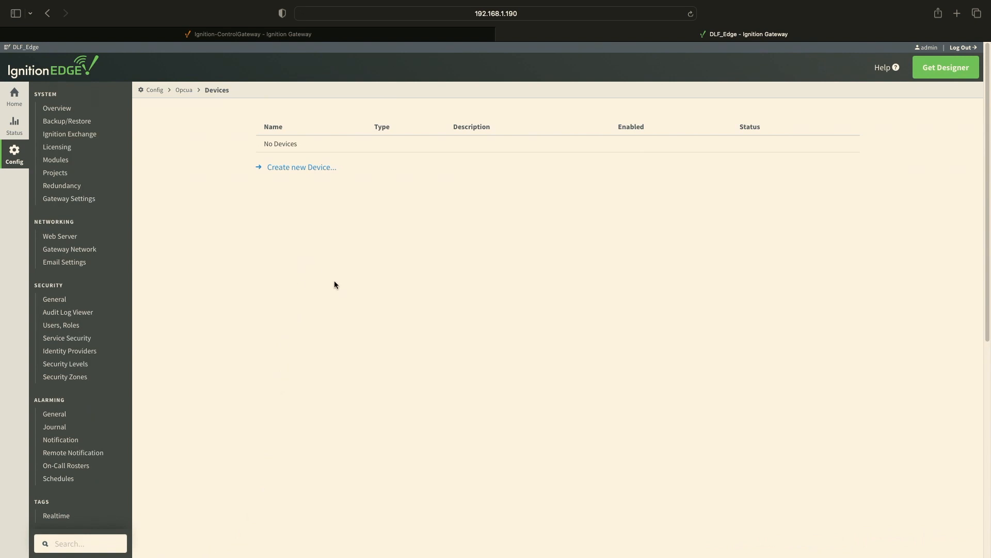
click(308, 166)
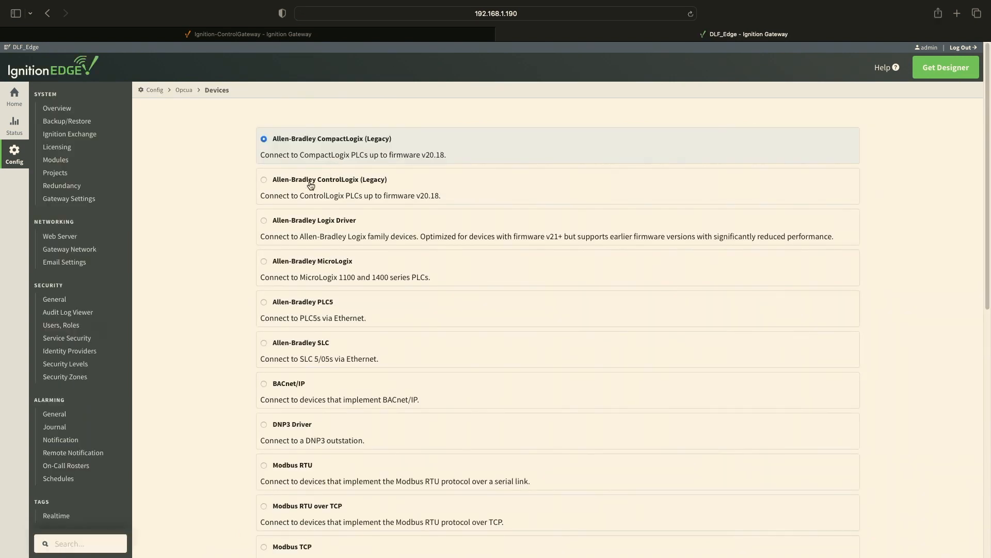
scroll(234, 200, down, 3)
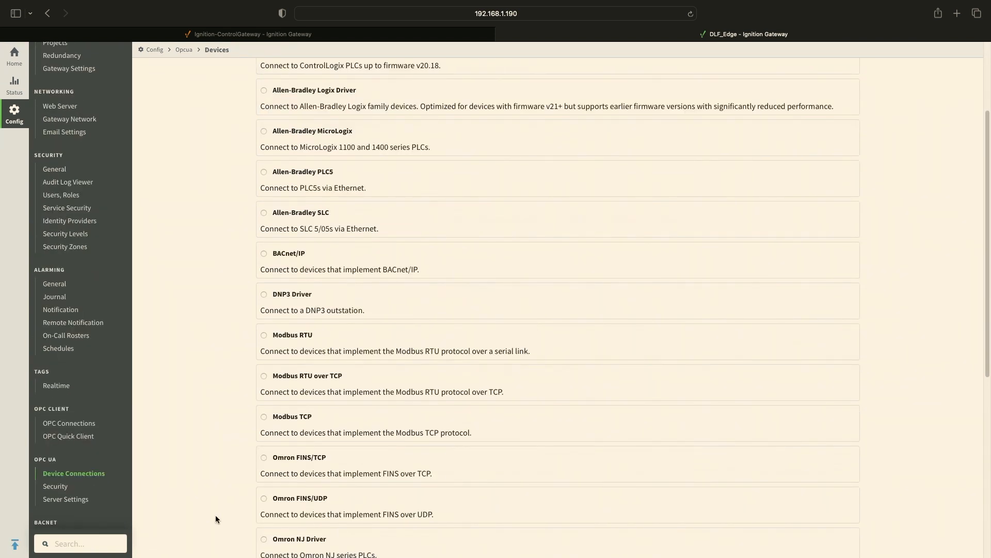
scroll(216, 516, up, 3)
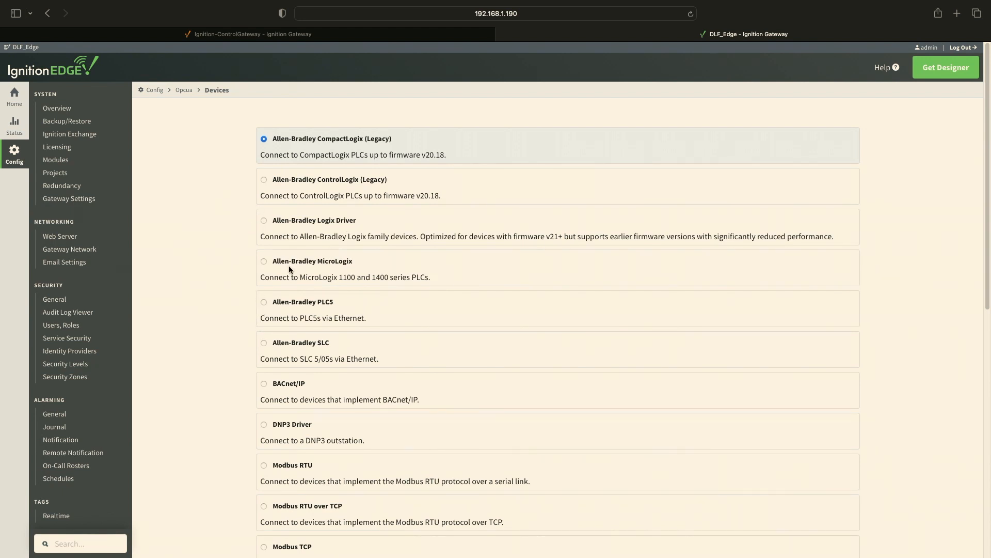
scroll(290, 266, down, 10)
scroll(330, 155, up, 1)
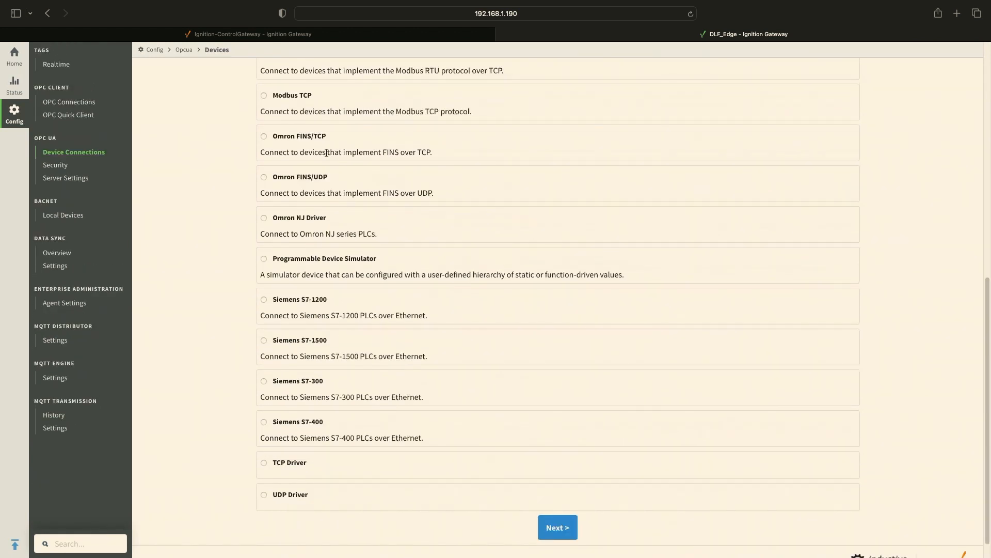
click(305, 95)
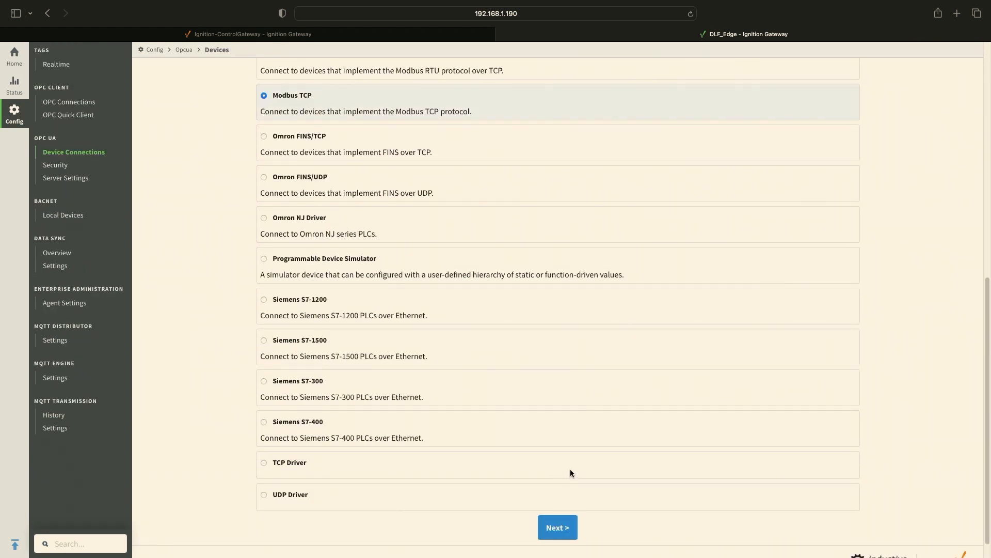
click(558, 527)
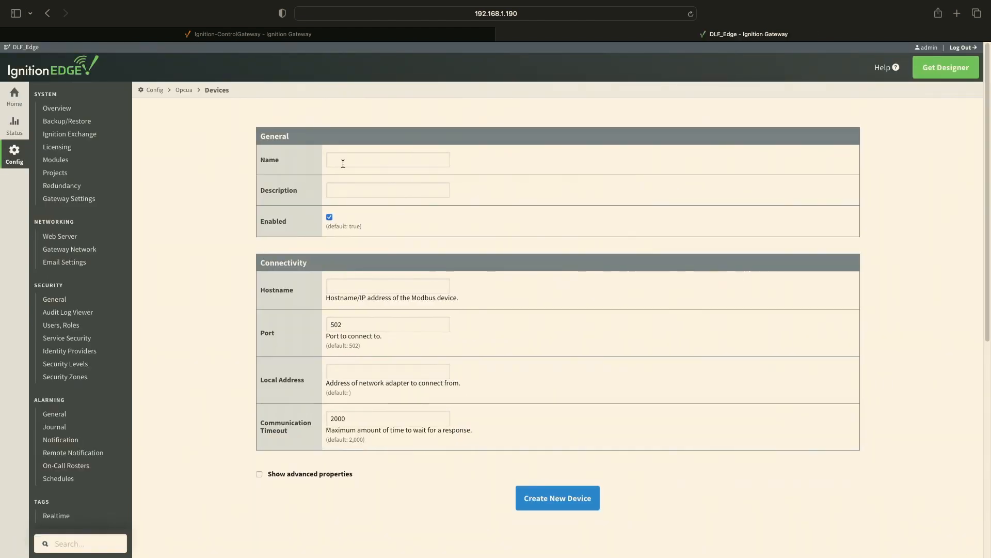
Name the device Modbus, set its hostname to 192.168.1.3, and create it.
click(343, 160)
text(od)
key(BackSpace)
key(BackSpace)
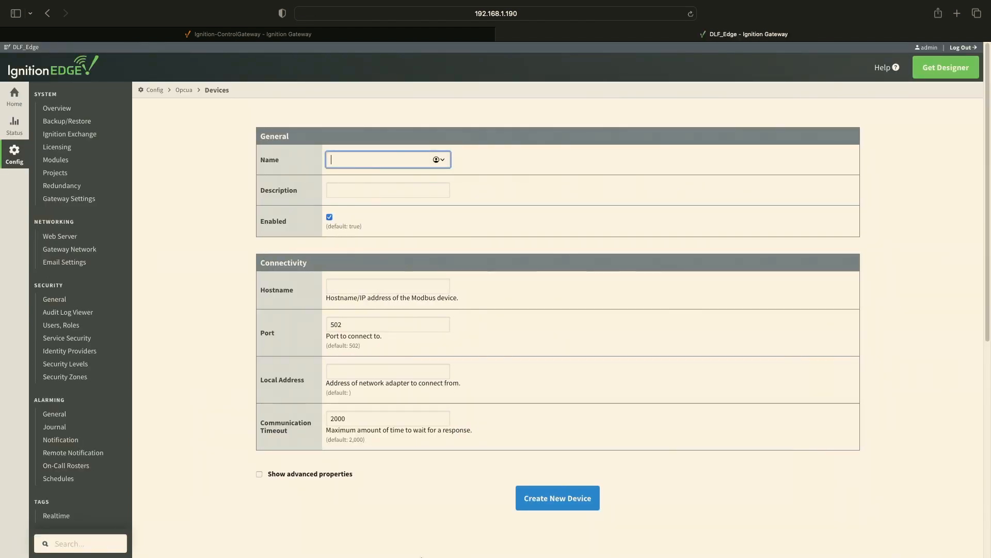
text(Modbus)
click(358, 292)
text(19)
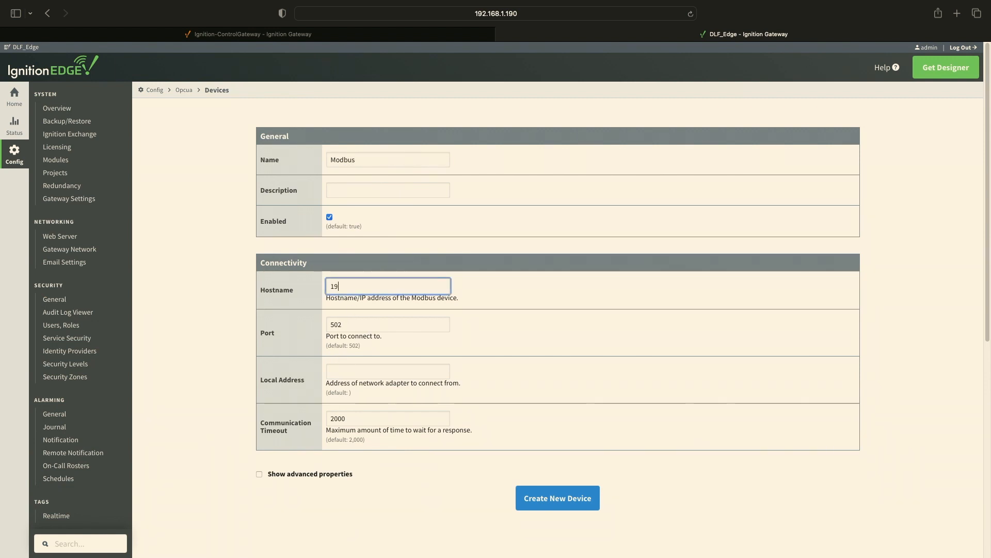
text(2.168.1.3)
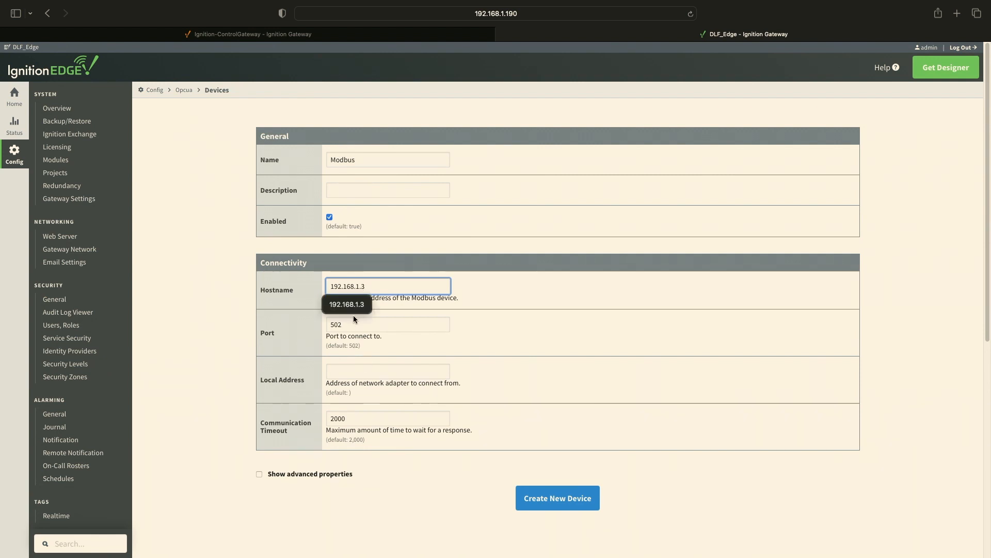
click(577, 510)
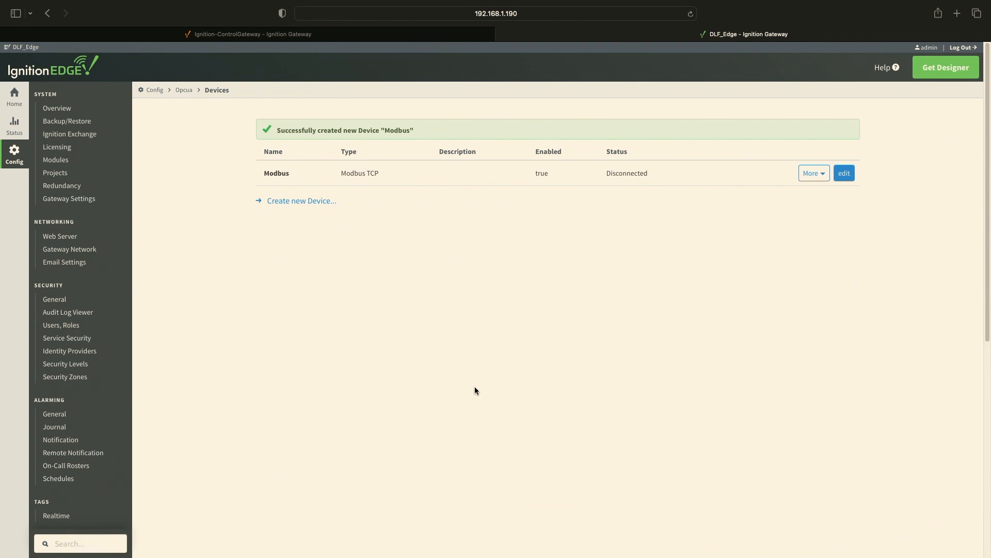
Add an address mapping to the Modbus device with prefix Meter, start 1, end 10 and Modbus address 1024.
click(814, 173)
click(823, 197)
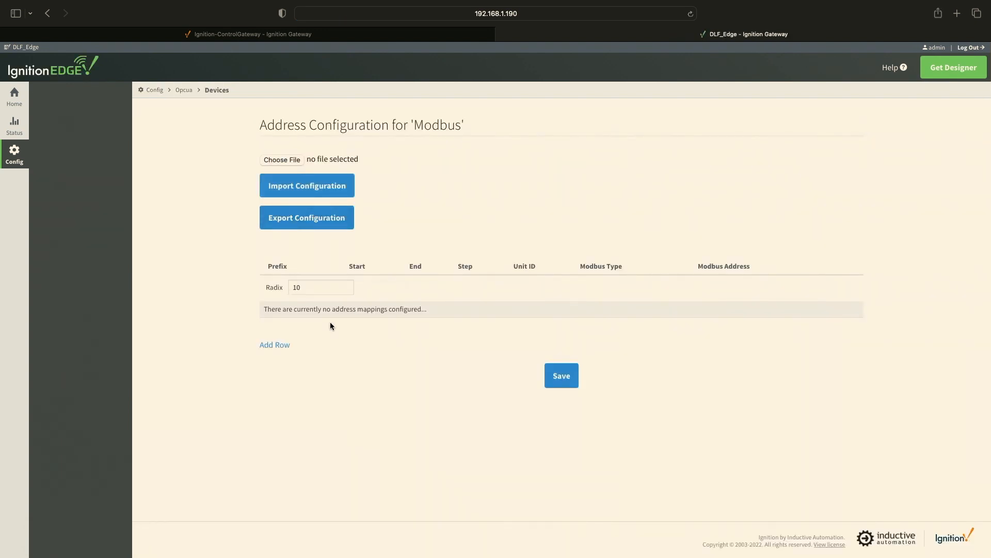
click(275, 345)
text(Meter)
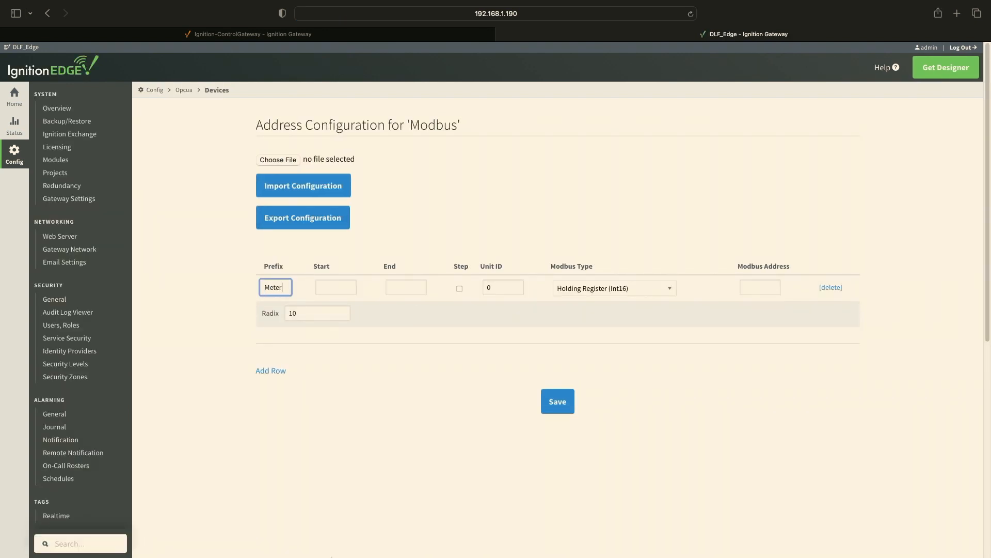
click(331, 287)
text(1)
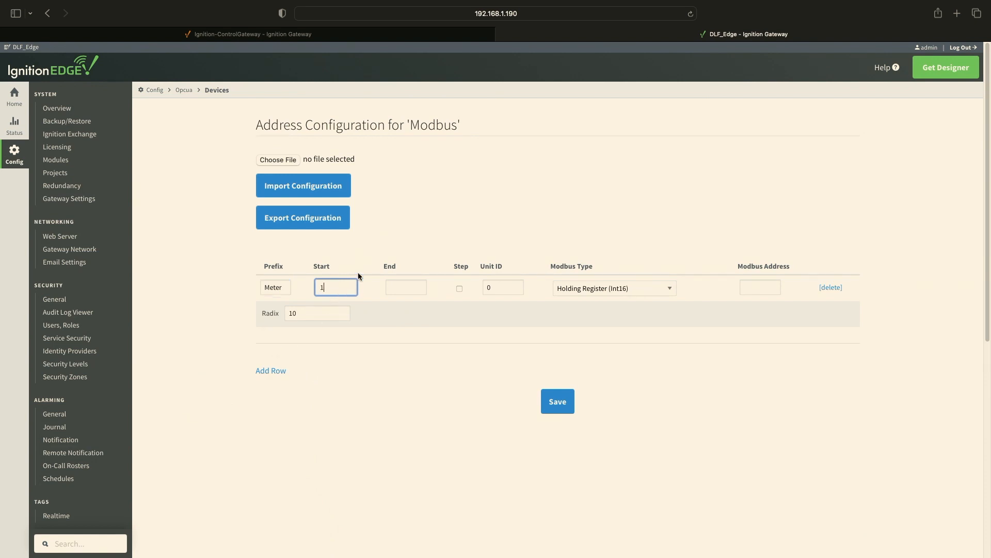
click(415, 288)
text(10)
click(496, 287)
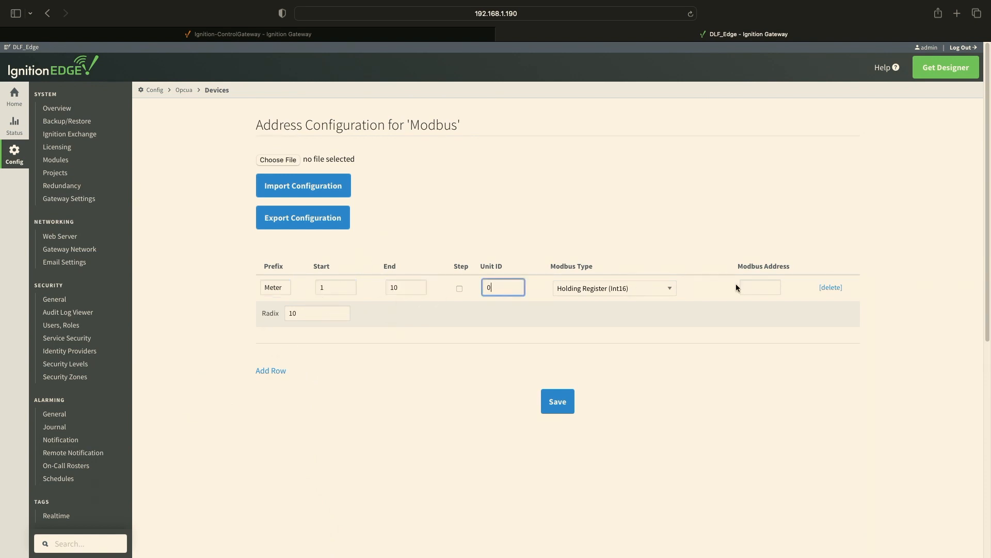
click(769, 288)
text(1024)
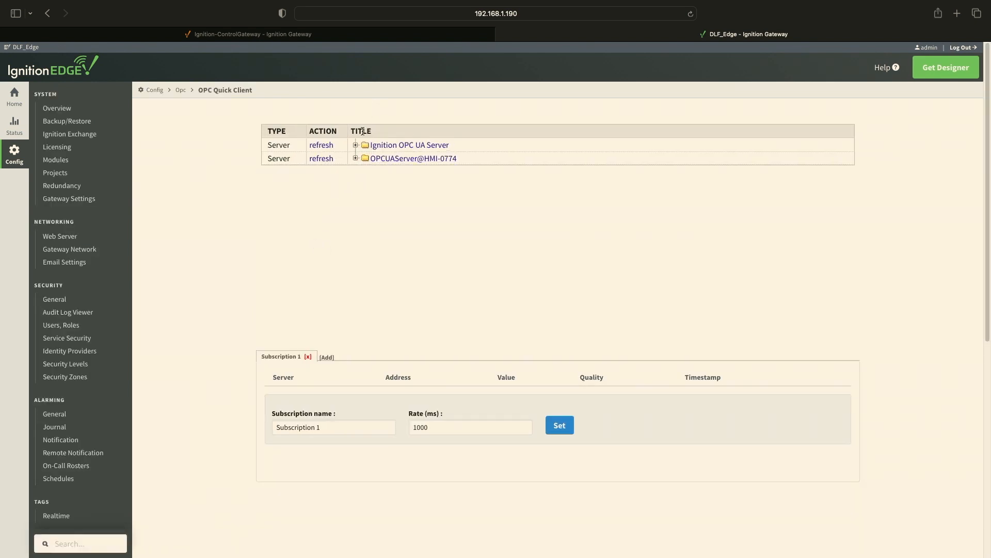
Browse the Ignition OPC UA Server in the OPC Quick Client down to the Modbus device's Meter1-Meter10 tags under UnitId 0.
click(356, 145)
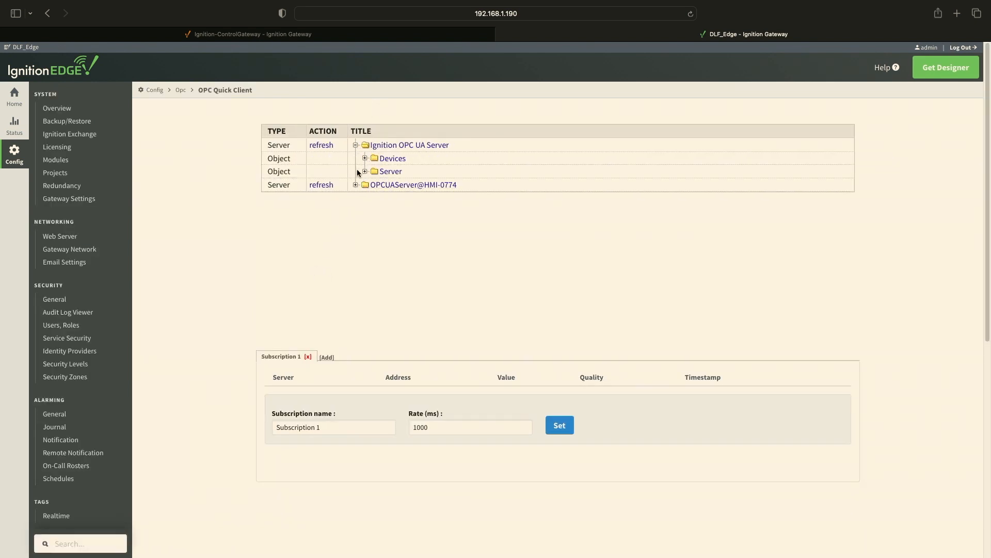
scroll(345, 186, down, 1)
scroll(284, 199, down, 3)
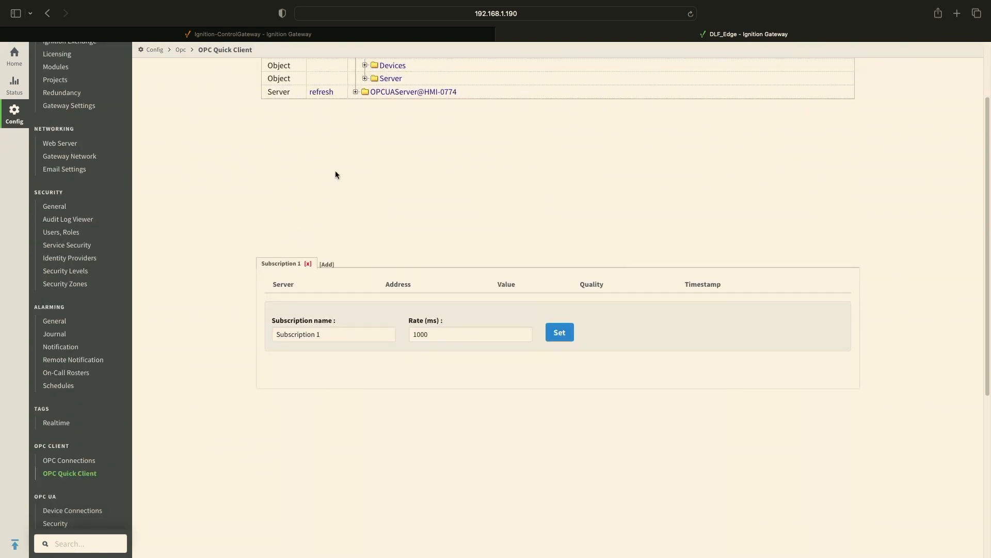
scroll(336, 175, up, 3)
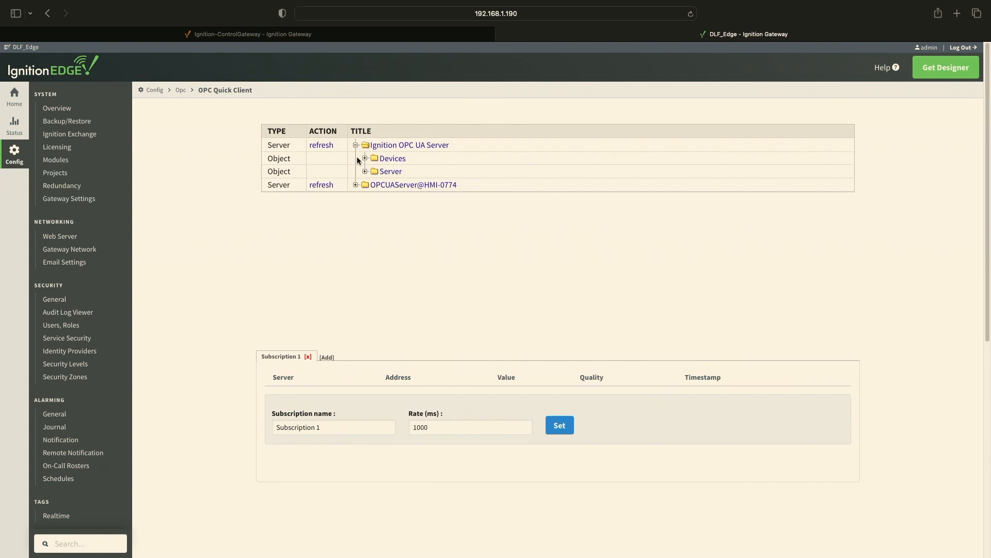
click(365, 158)
click(374, 171)
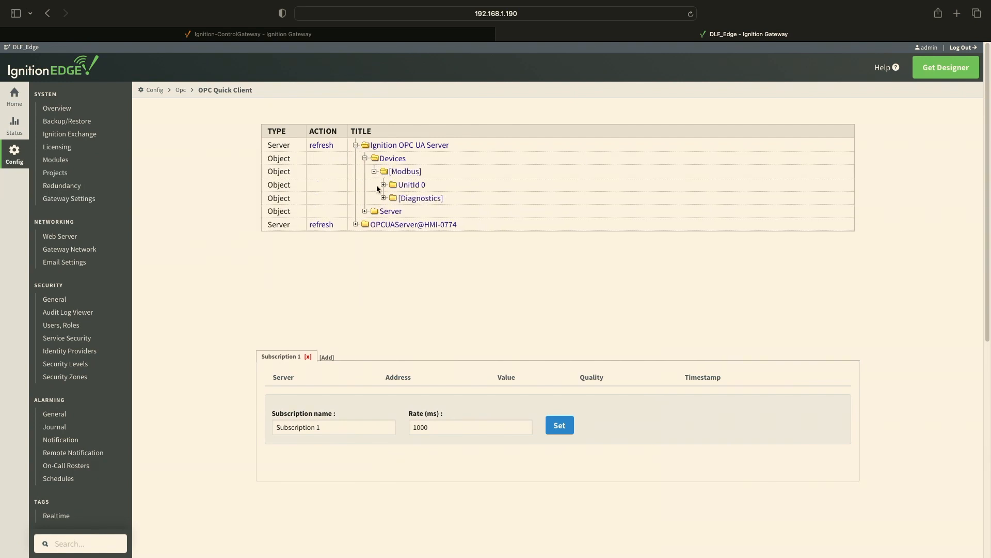
click(383, 184)
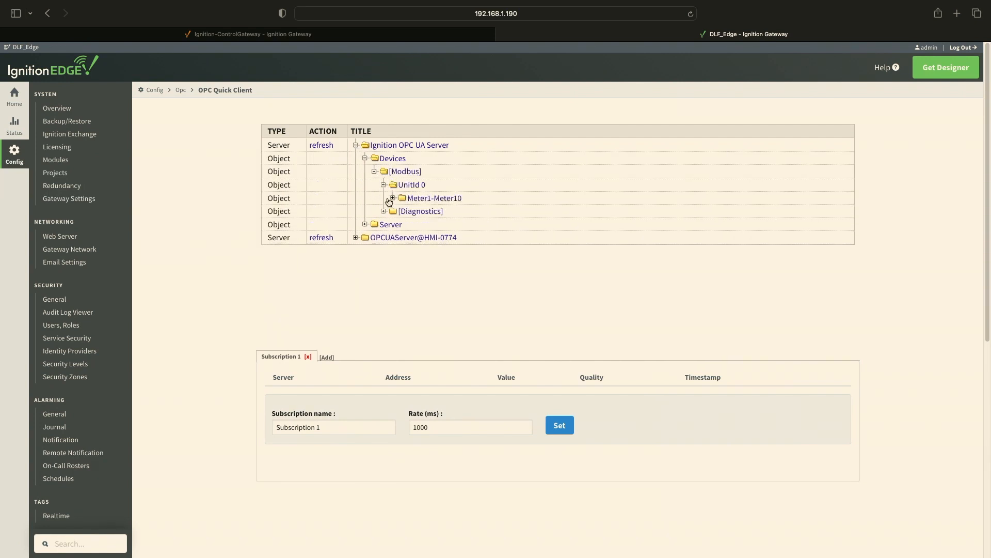
click(394, 199)
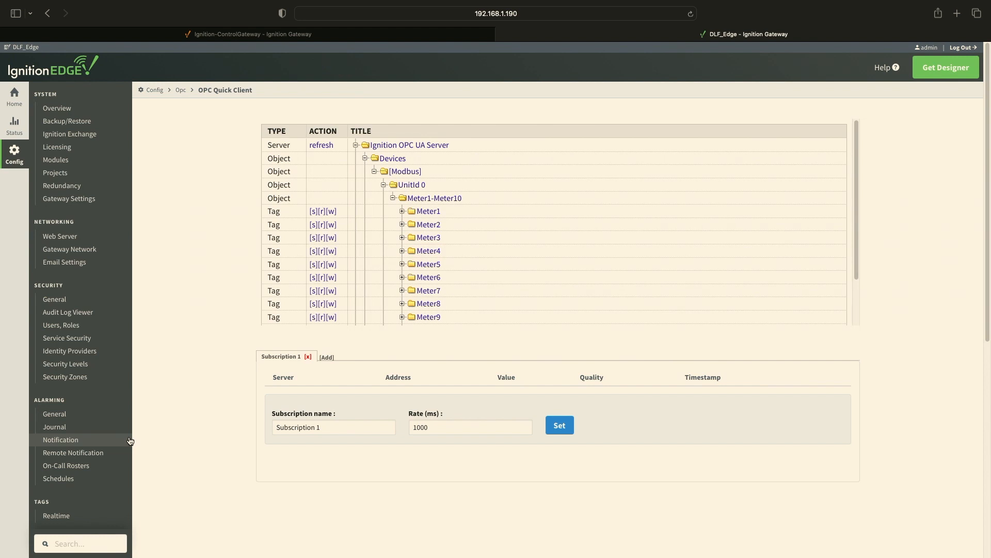
Switch to the Ignition Designer, enlarge the Tag Browser, and widen the Definition column of the UDT definitions.
key(ctrl+Left)
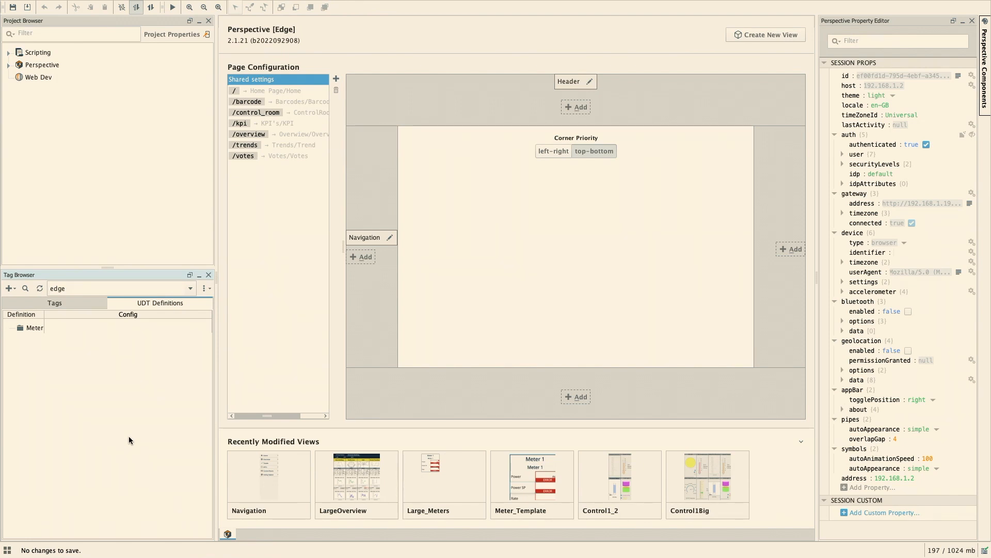
drag(103, 267, 106, 150)
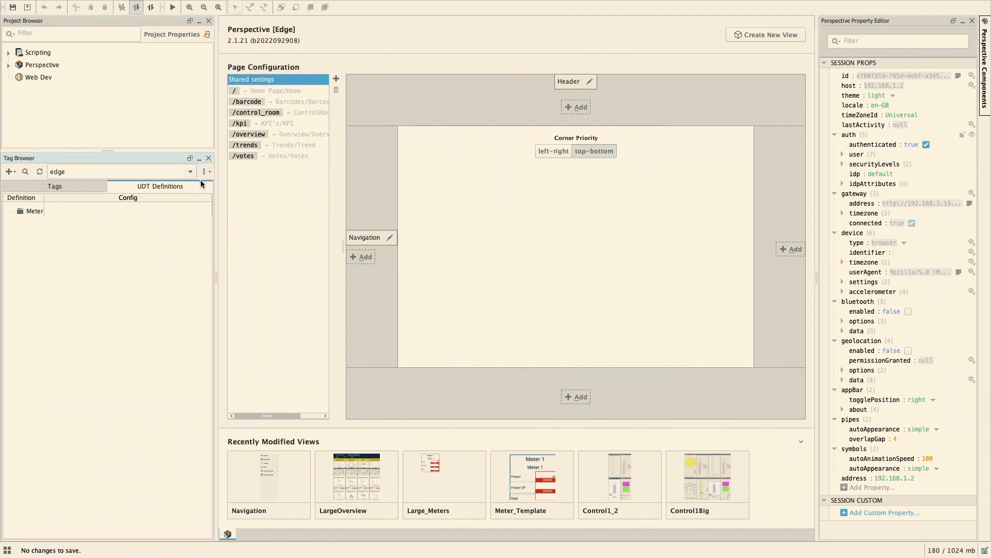
click(184, 188)
drag(42, 196, 96, 197)
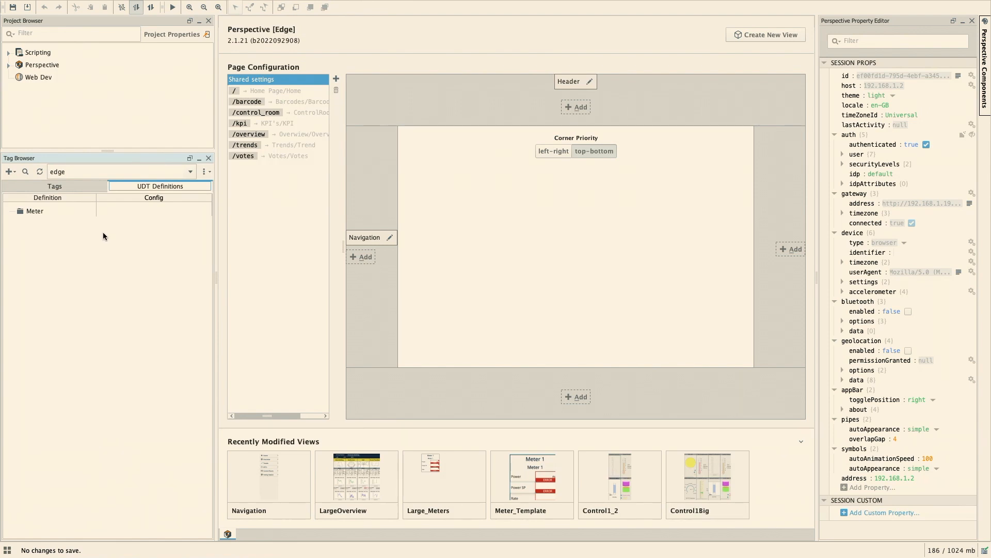
Create a data type named Meter in the Meter folder with an Integer parameter meterNum of value 1.
right_click(31, 217)
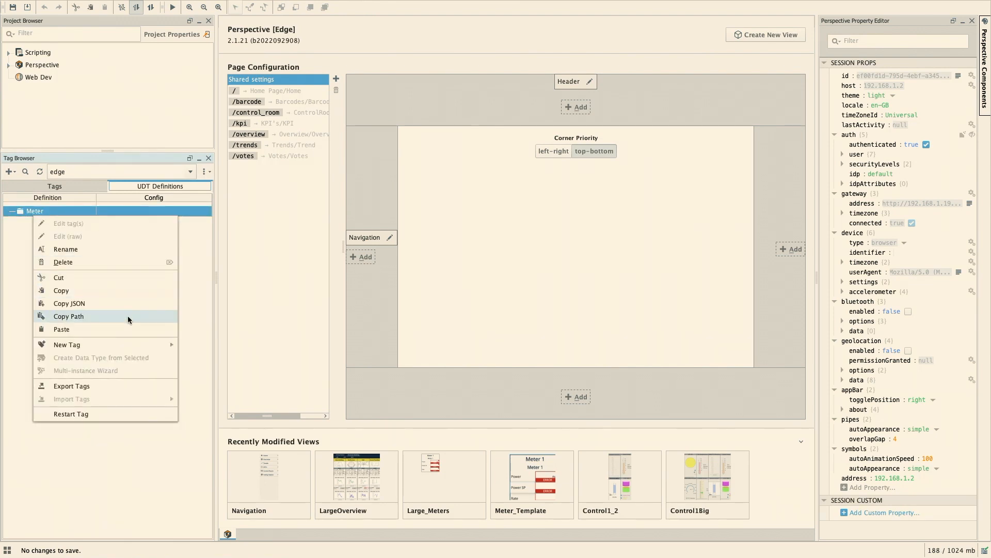
mouse_move(128, 345)
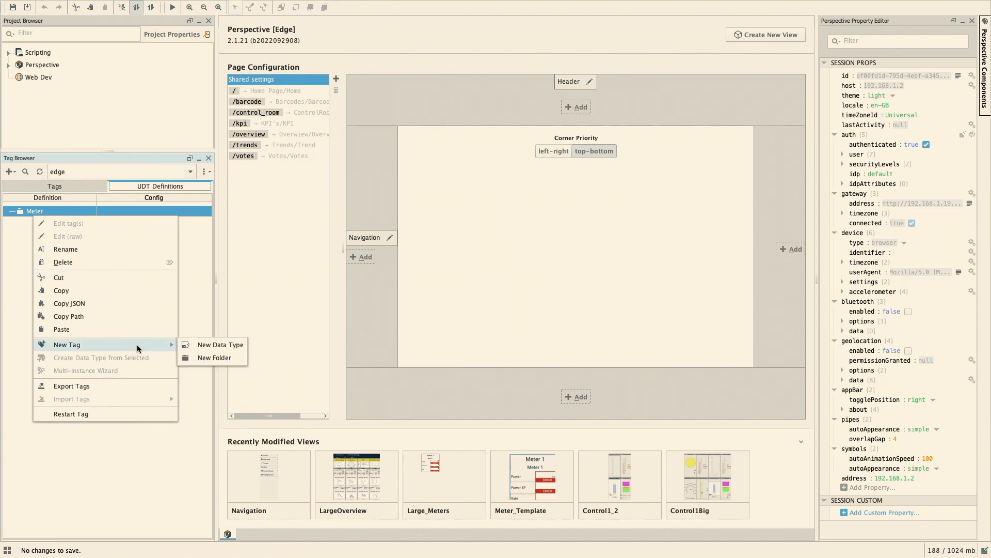
click(216, 346)
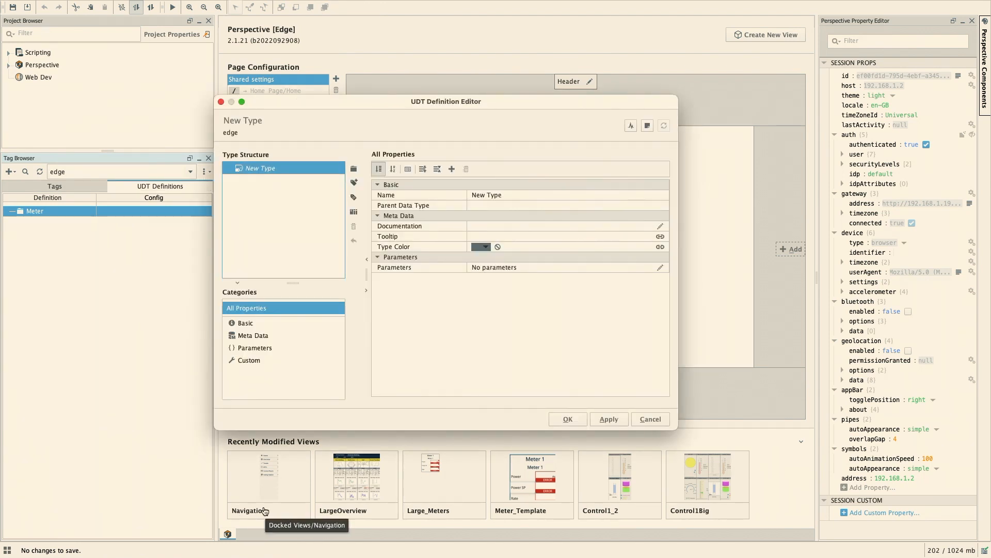
click(511, 199)
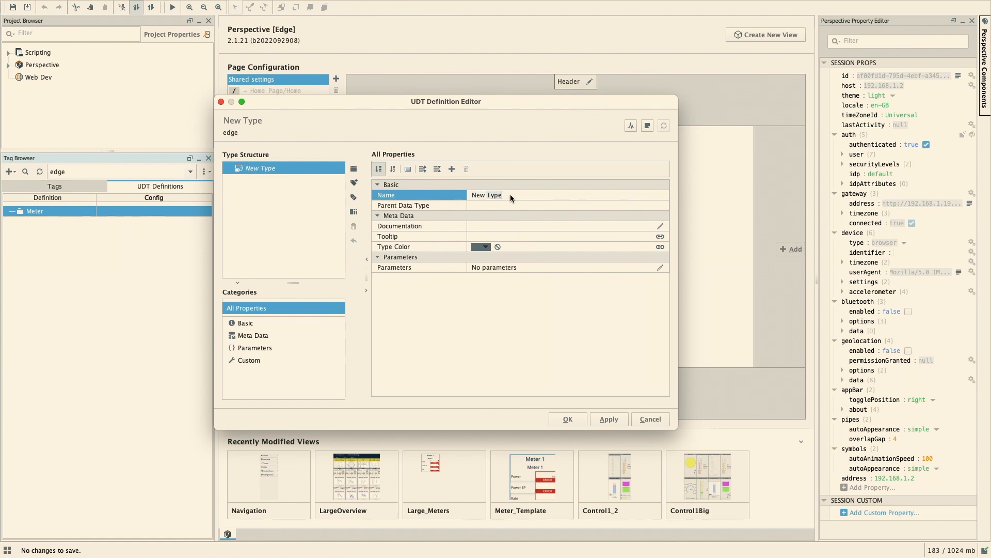
key(BackSpace)
key(BackSpace)
key(BackSpace)
key(BackSpace)
key(BackSpace)
key(BackSpace)
key(BackSpace)
key(BackSpace)
Add an OPC tag named PV to the Meter type and set its OPC server to Ignition OPC UA Server.
click(353, 183)
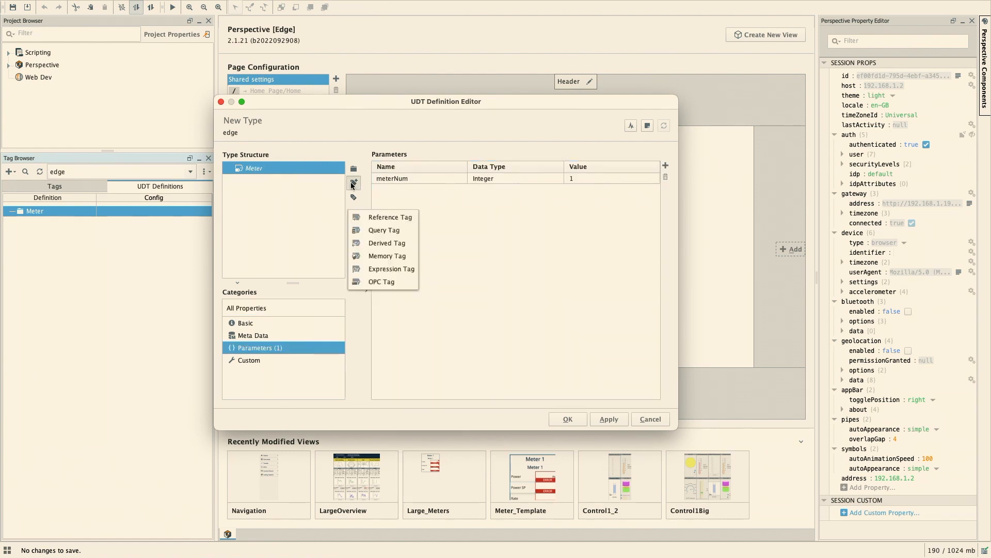
click(376, 281)
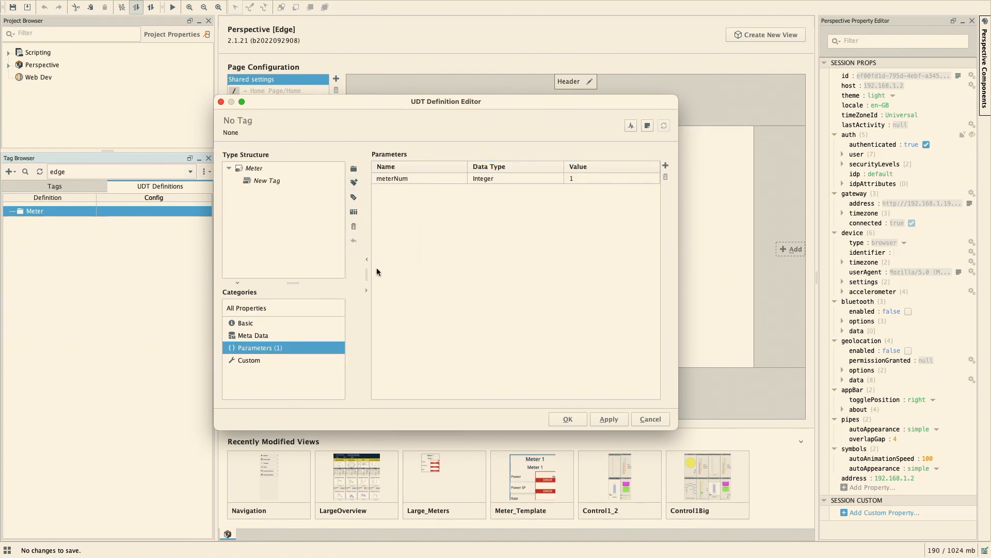
click(516, 197)
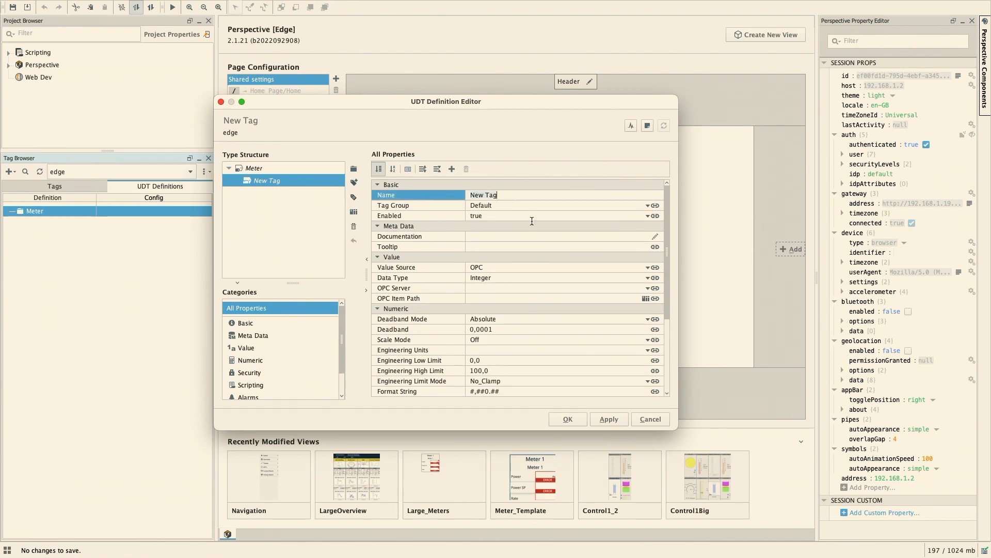
text(PV)
click(647, 287)
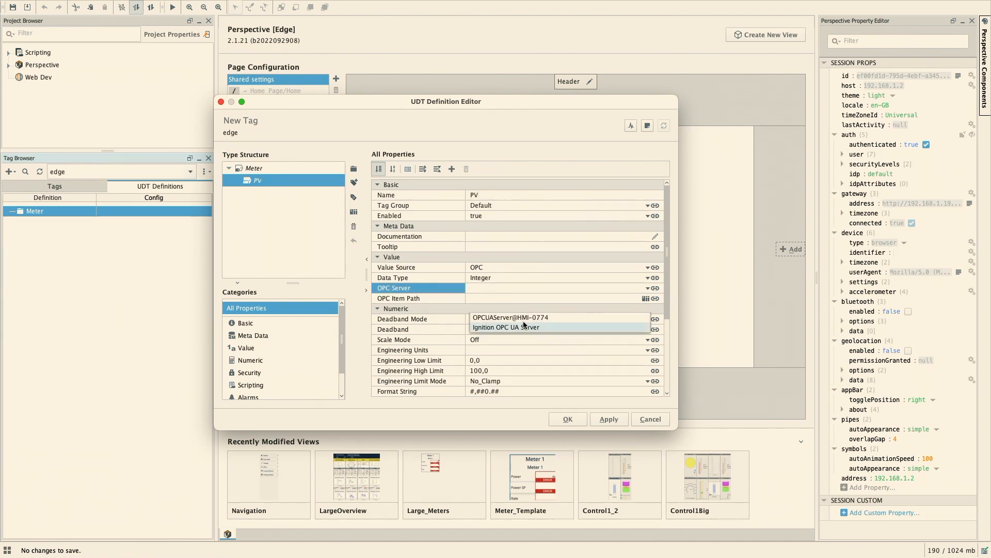
click(545, 326)
Set PV's OPC item path by browsing the Ignition OPC UA Server to the Modbus device's Meter1 tag under UnitId 0.
click(644, 298)
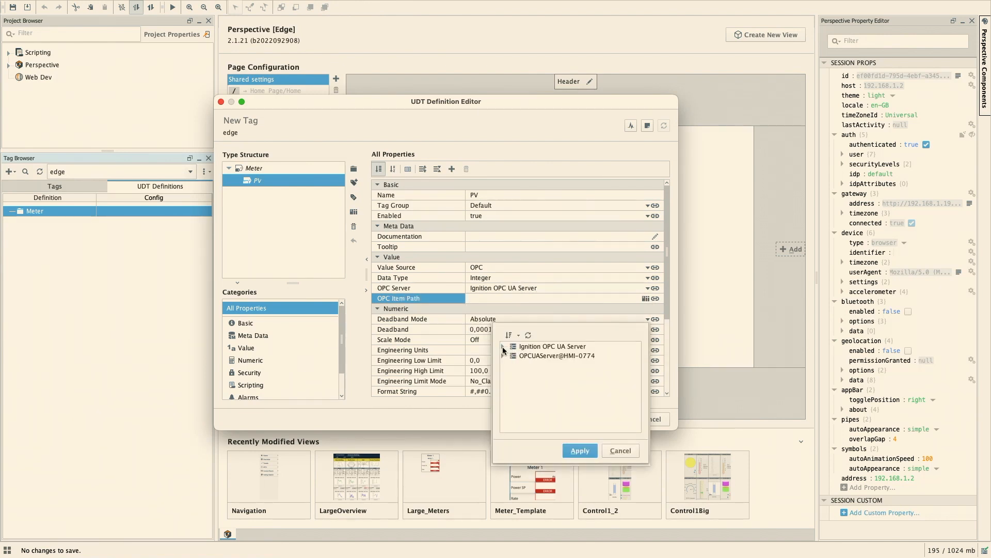
click(503, 347)
click(510, 356)
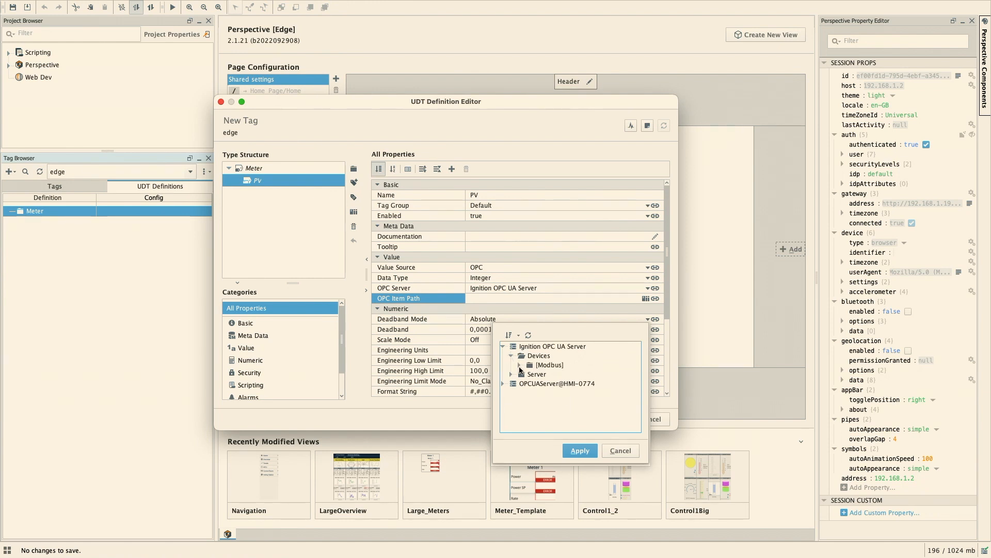
click(519, 365)
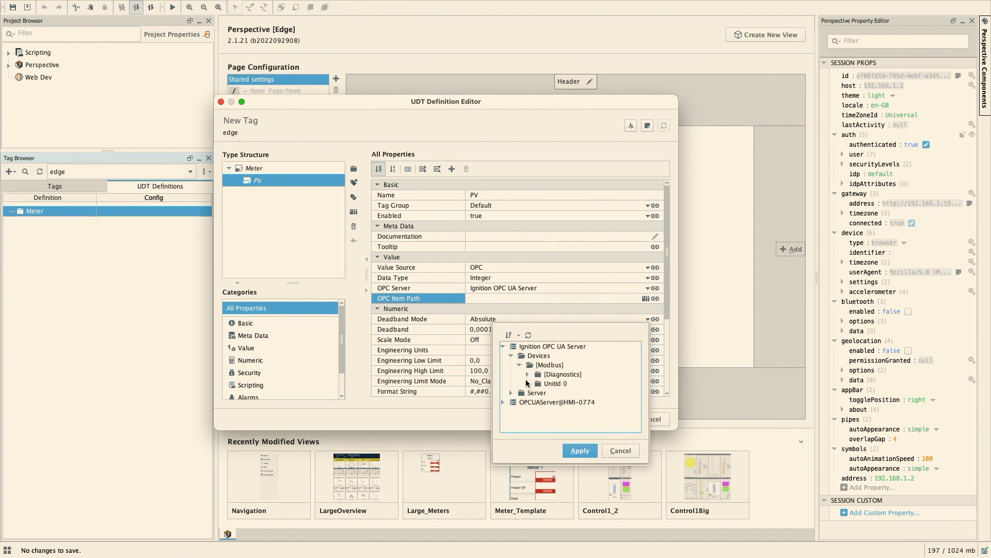
click(528, 383)
click(536, 392)
click(568, 402)
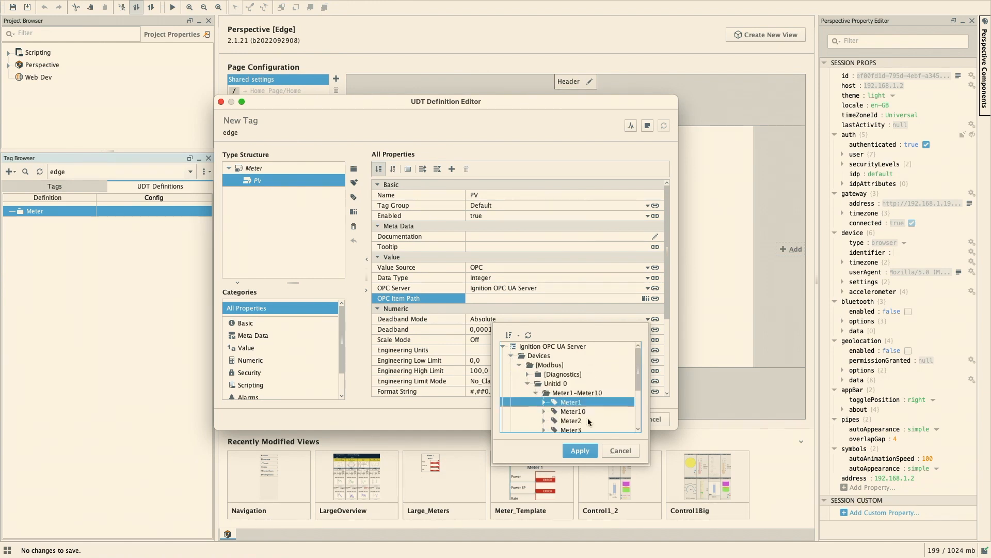
click(580, 450)
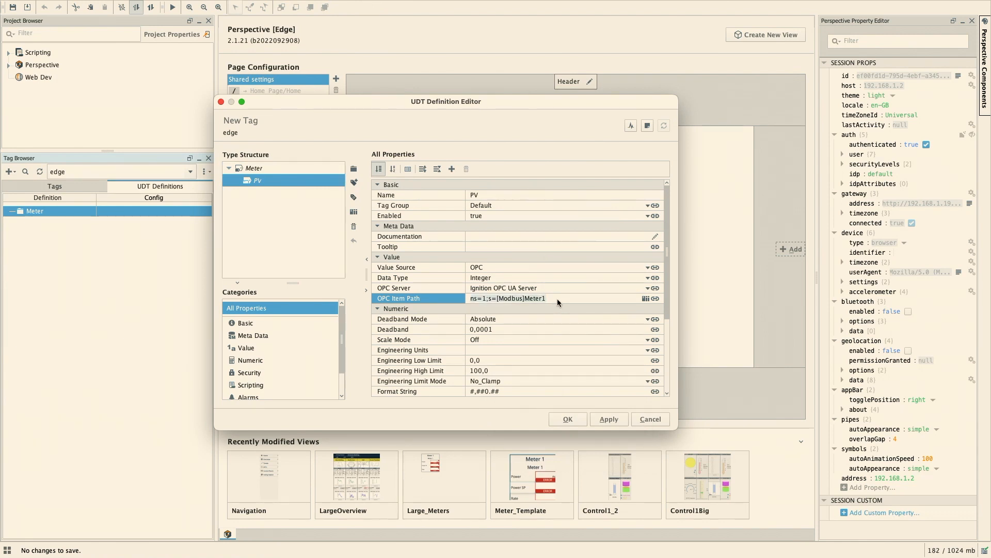
Add a second OPC tag named Rate to the Meter type, using Ignition OPC UA Server as its OPC server.
click(353, 197)
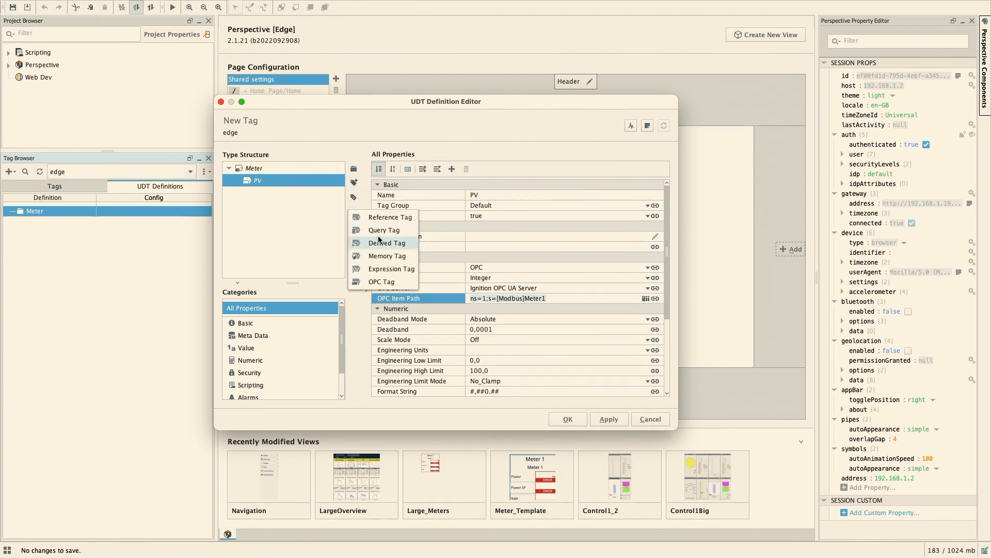
click(381, 282)
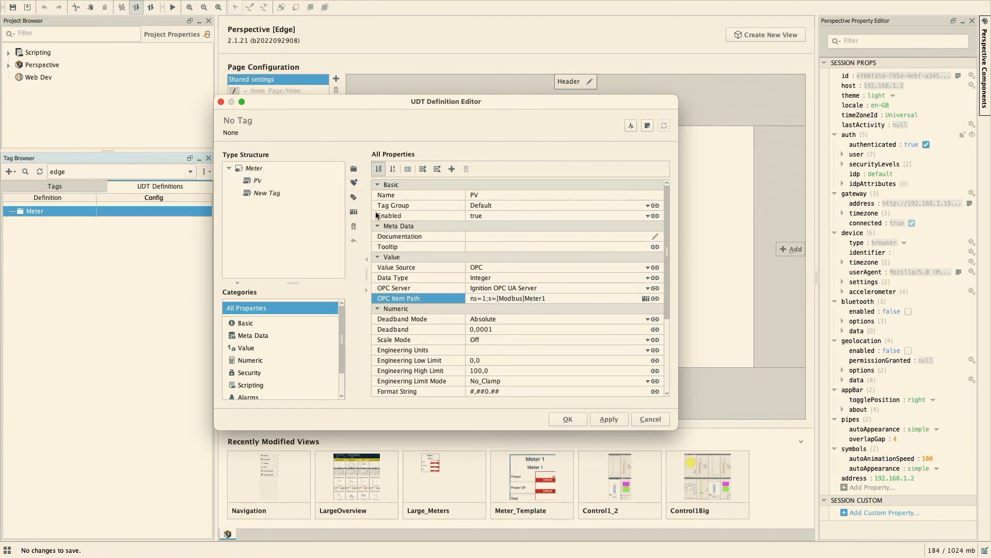
click(509, 205)
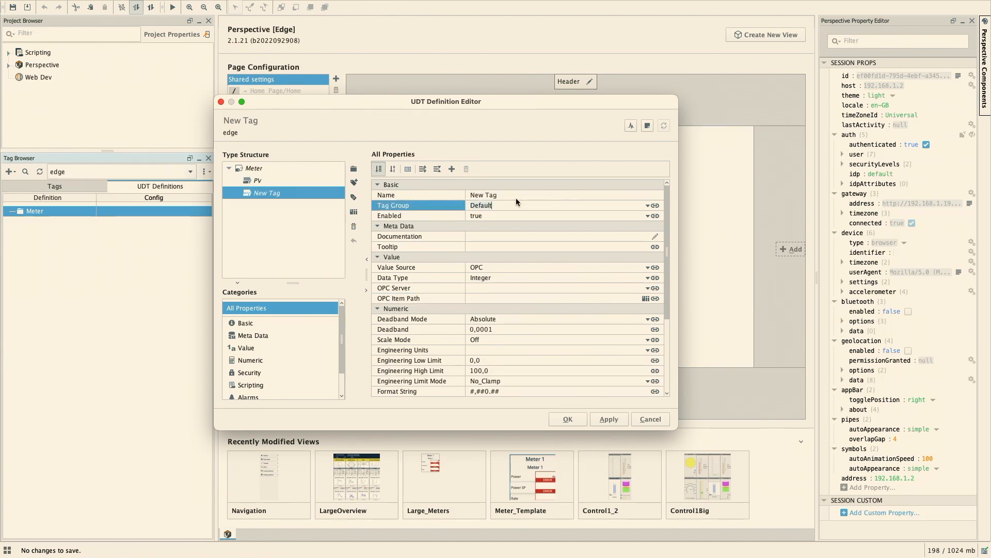
click(516, 198)
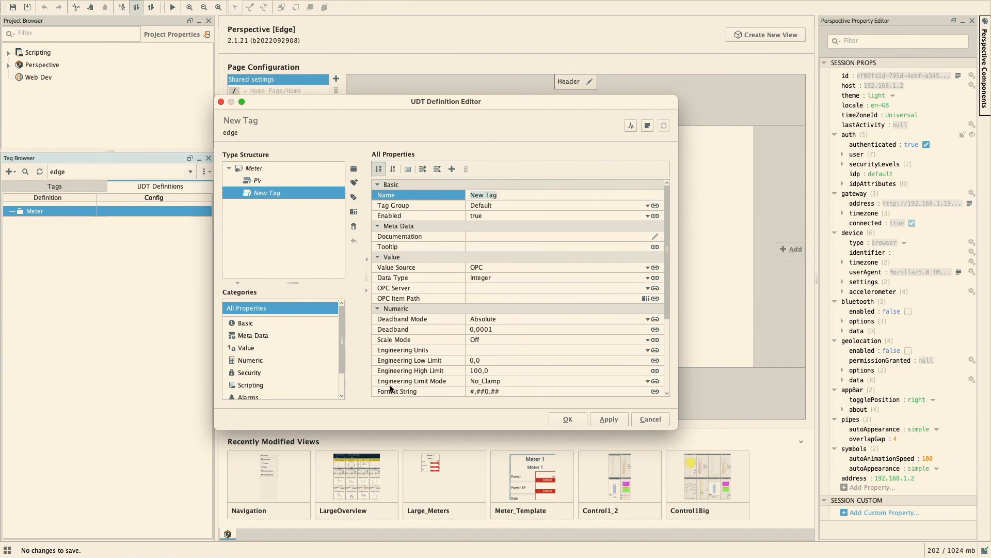
text(Rate)
key(Return)
click(648, 288)
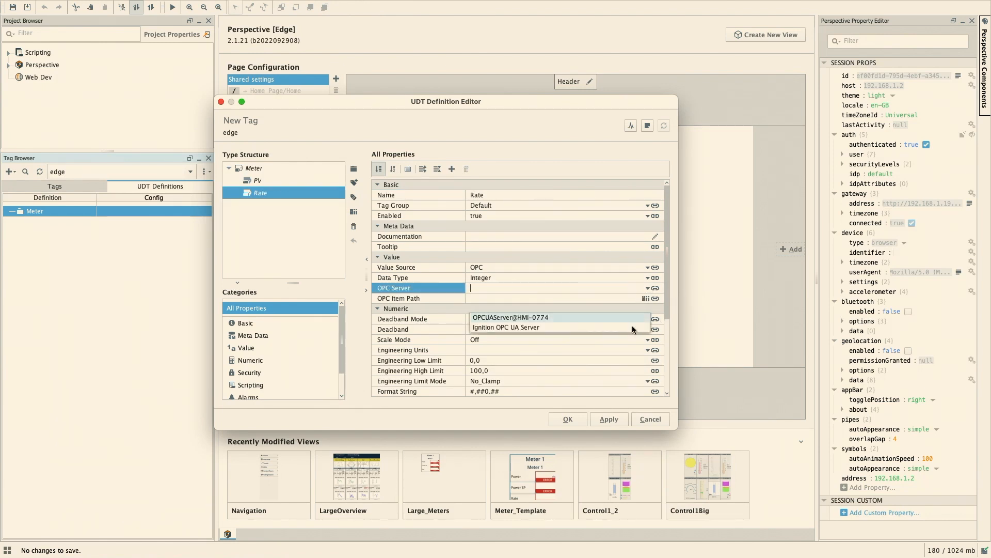
click(544, 327)
Set Rate's OPC item path to ns=1;s=[Modbus]Meter{meterNum+1}, inserting the meterNum parameter.
click(646, 298)
click(582, 299)
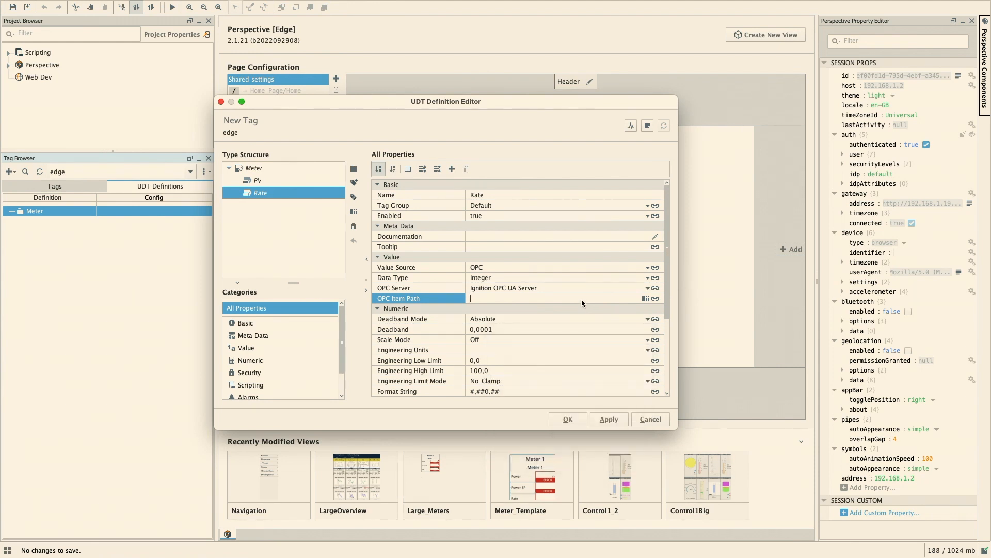
text(ns=1;s=[Modbus]Meter1)
key(BackSpace)
text({})
key(BackSpace)
key(BackSpace)
click(655, 299)
mouse_move(674, 344)
click(719, 414)
text(+1)
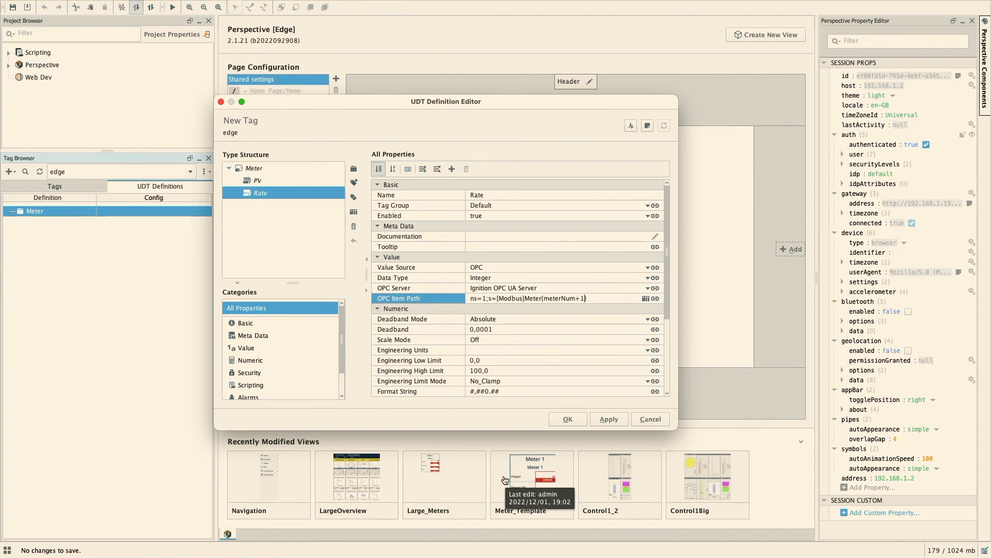
Replace the fixed meter number in PV's OPC item path with the parameter, giving ns=1;s=[Modbus]Meter{meterNum}.
click(258, 180)
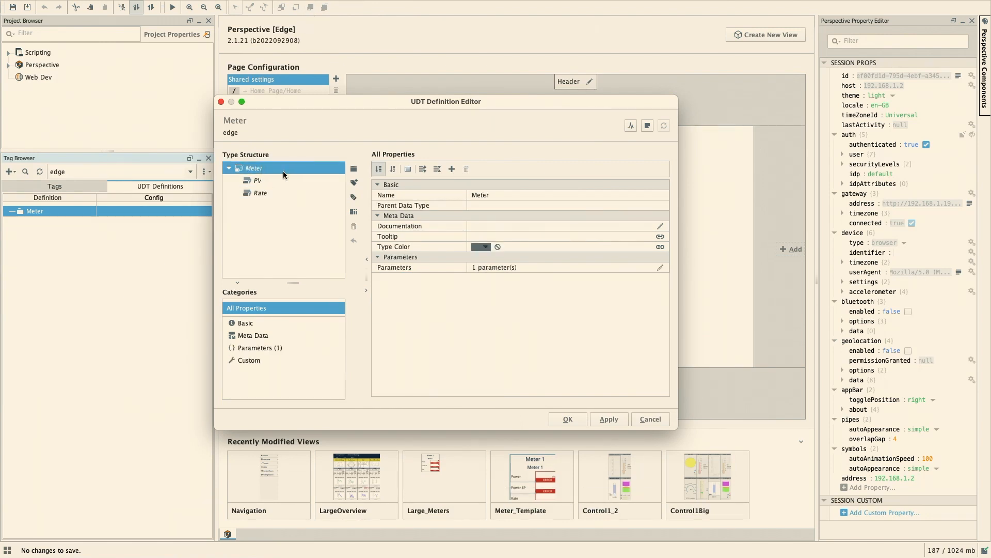
click(553, 298)
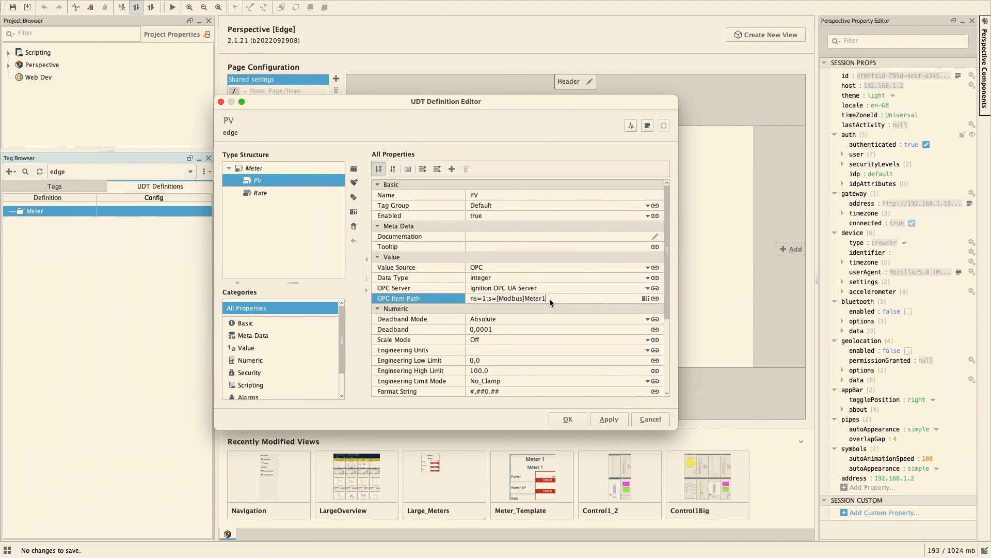
key(BackSpace)
click(655, 298)
click(714, 342)
key(BackSpace)
key(BackSpace)
key(BackSpace)
key(BackSpace)
key(BackSpace)
key(BackSpace)
key(BackSpace)
key(BackSpace)
key(BackSpace)
key(BackSpace)
key(BackSpace)
key(BackSpace)
key(BackSpace)
key(BackSpace)
key(BackSpace)
key(BackSpace)
key(BackSpace)
key(BackSpace)
click(654, 299)
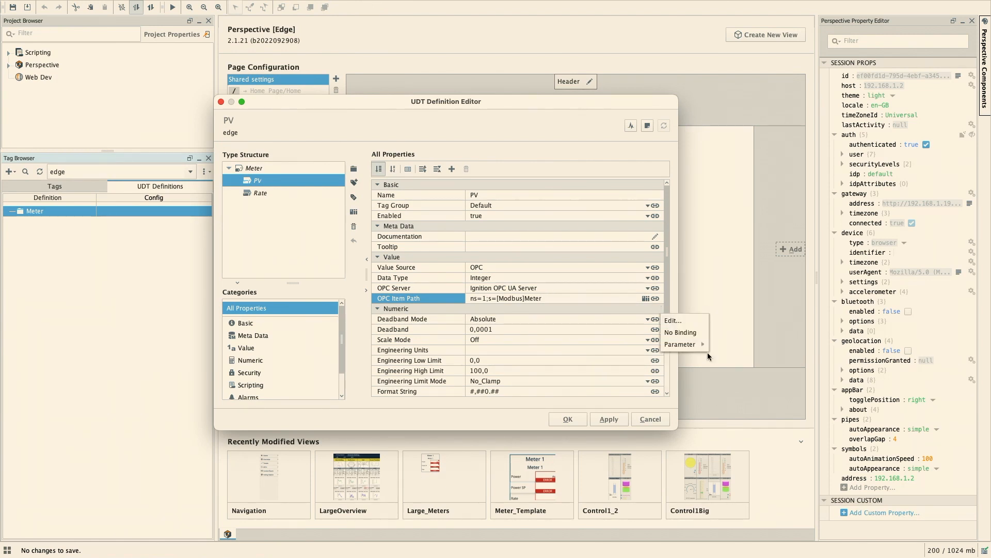
mouse_move(687, 343)
click(747, 413)
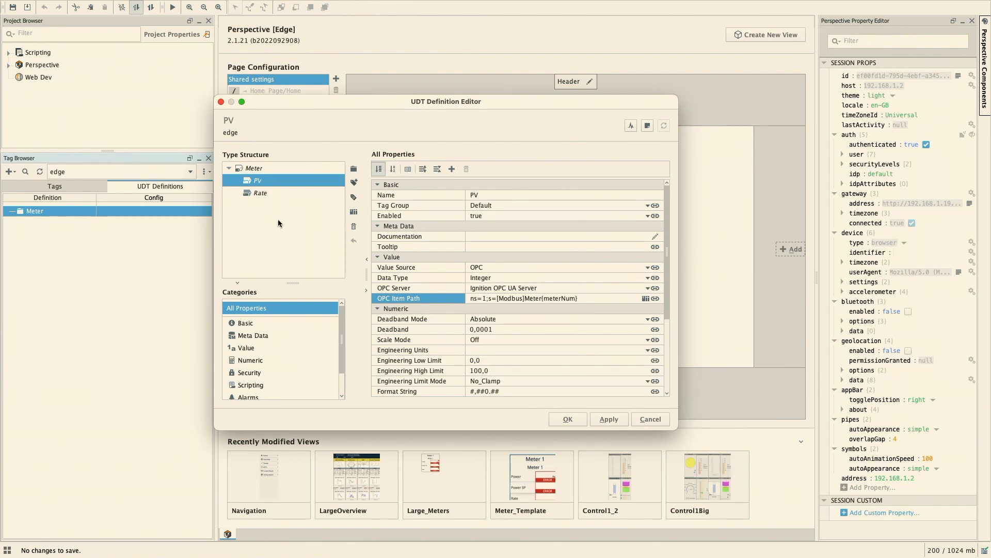
Add a third OPC tag named SP to the Meter type with Ignition OPC UA Server as its OPC server.
click(356, 184)
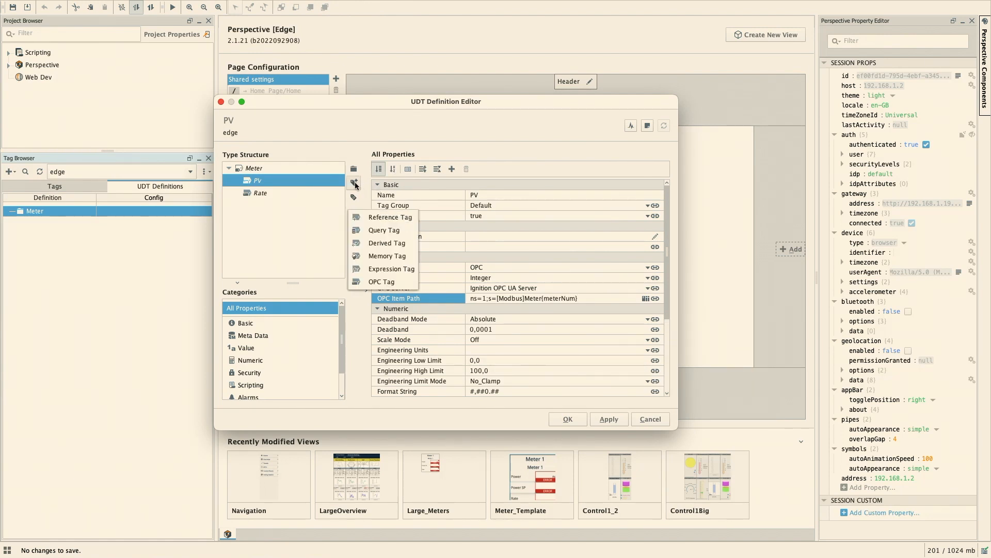
click(382, 282)
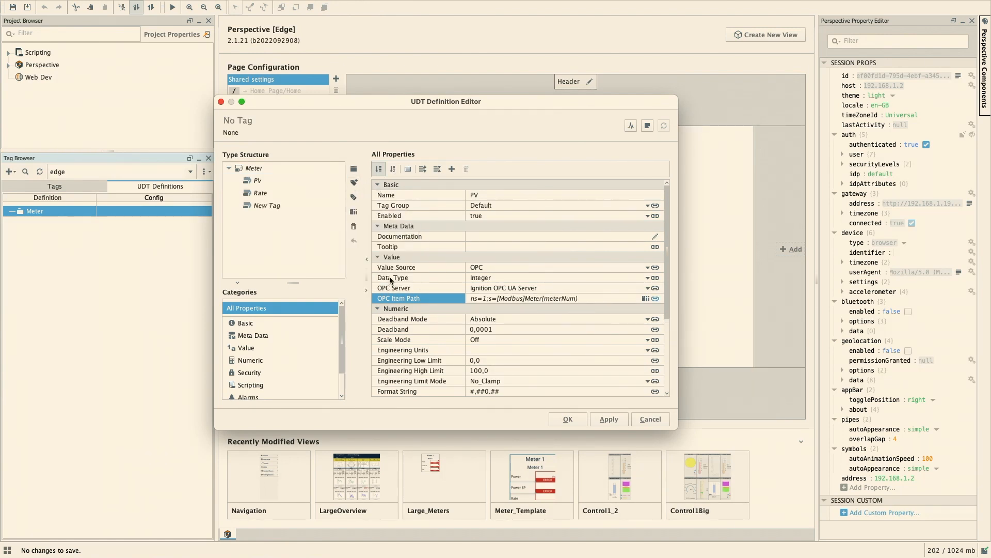
click(504, 196)
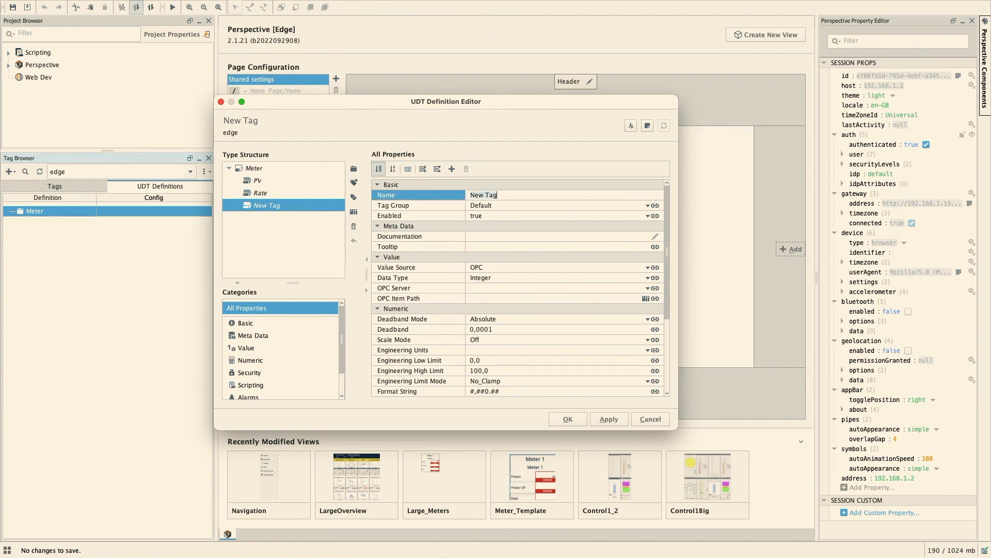
text(SP)
click(648, 289)
click(569, 321)
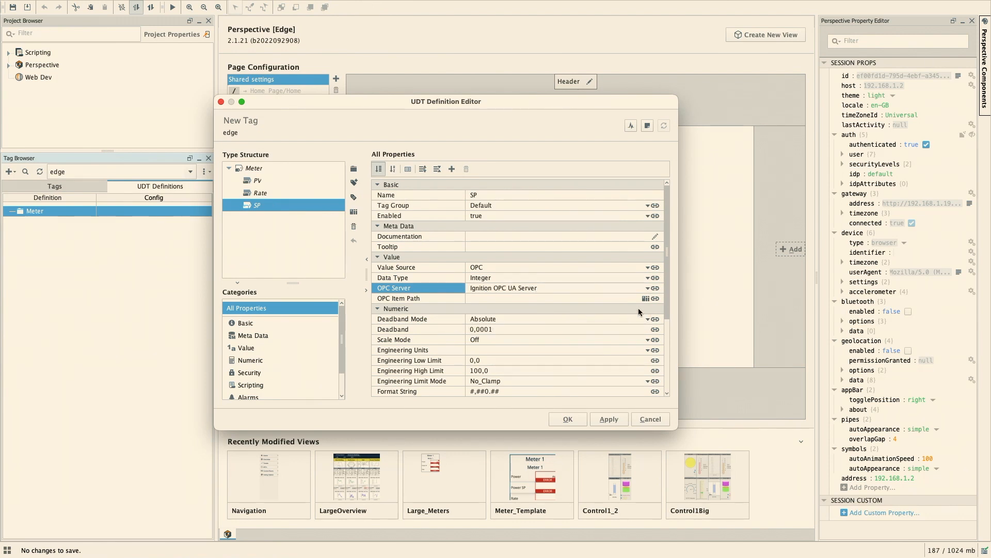
Bind SP's OPC item path to {meterNum}, save the Meter type, and expand it down to its tags.
click(656, 298)
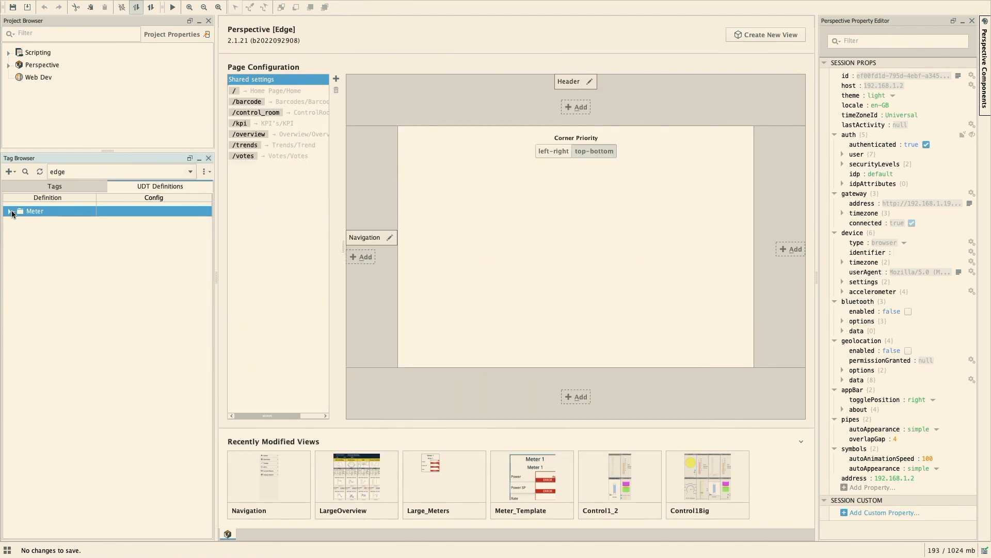
click(9, 212)
click(18, 221)
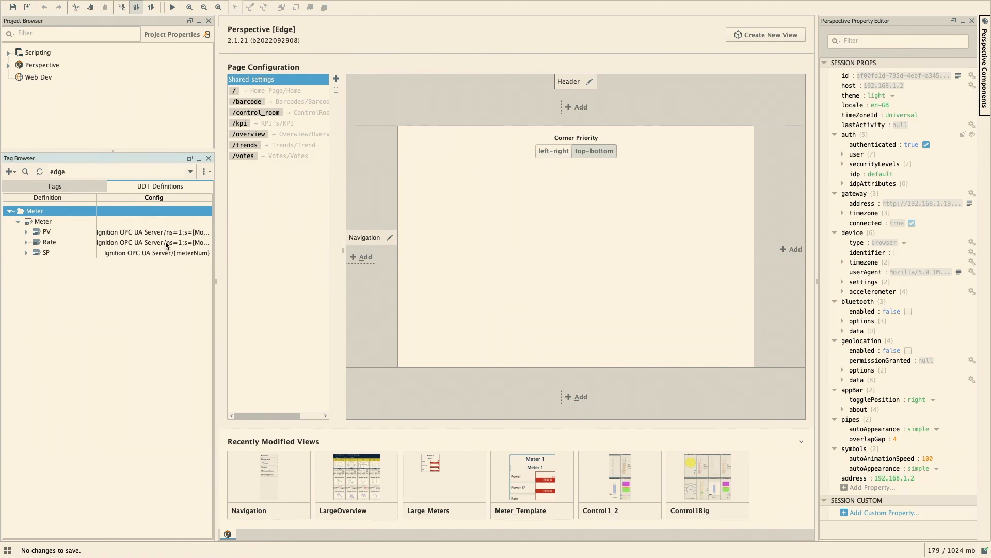
Configure a multi-instance creation of the Meter type in the DLF folder with base name Meter and pattern 1-10 for tag name and meterNum.
click(51, 187)
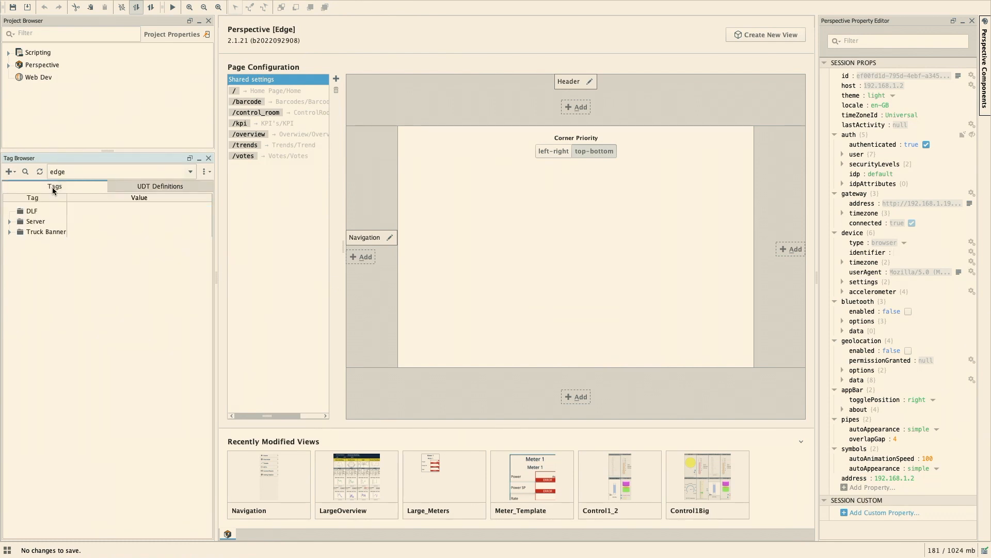
right_click(30, 211)
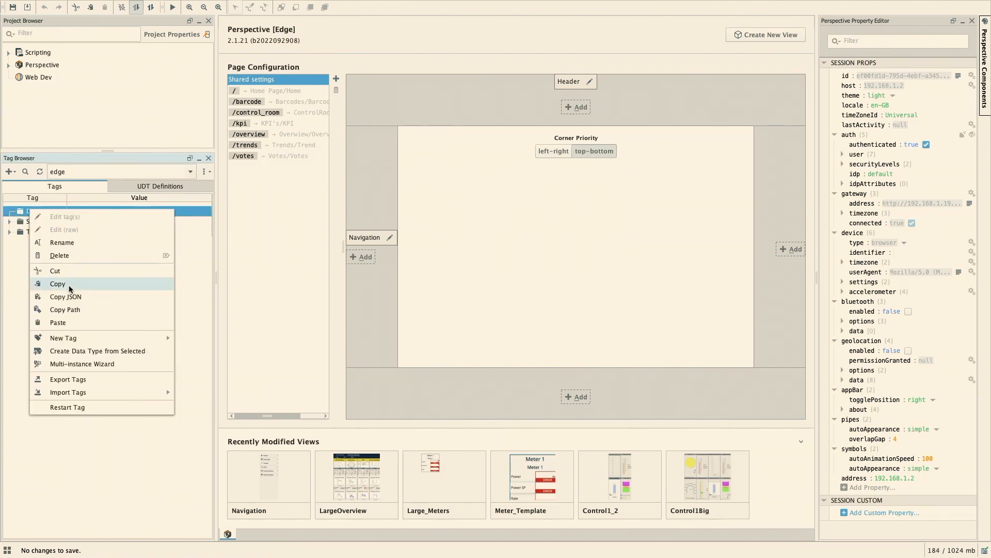
mouse_move(104, 337)
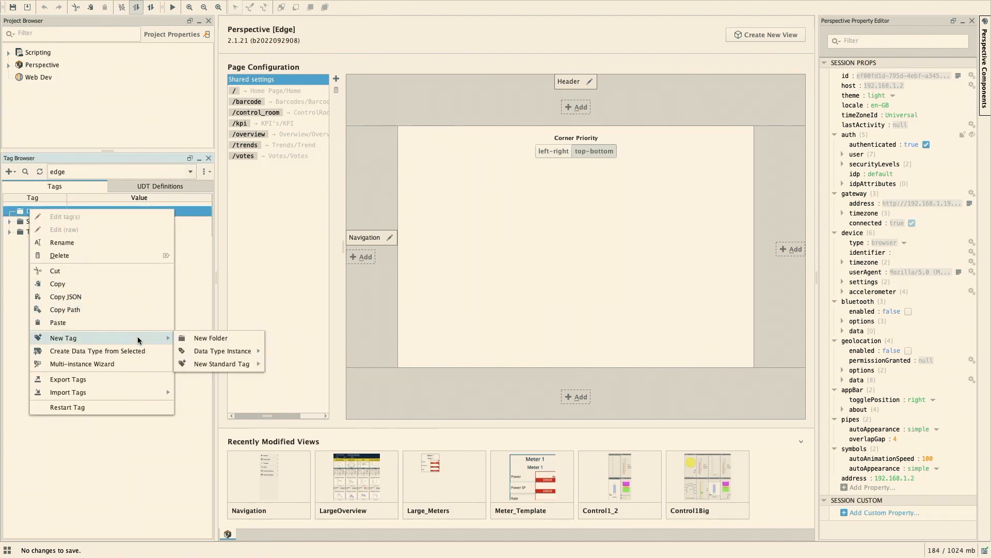
click(129, 364)
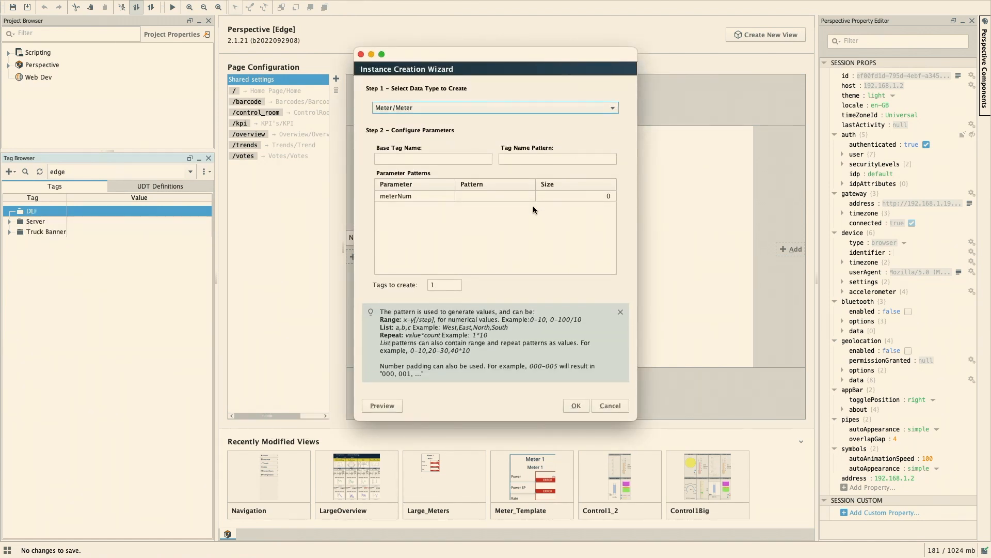
click(454, 160)
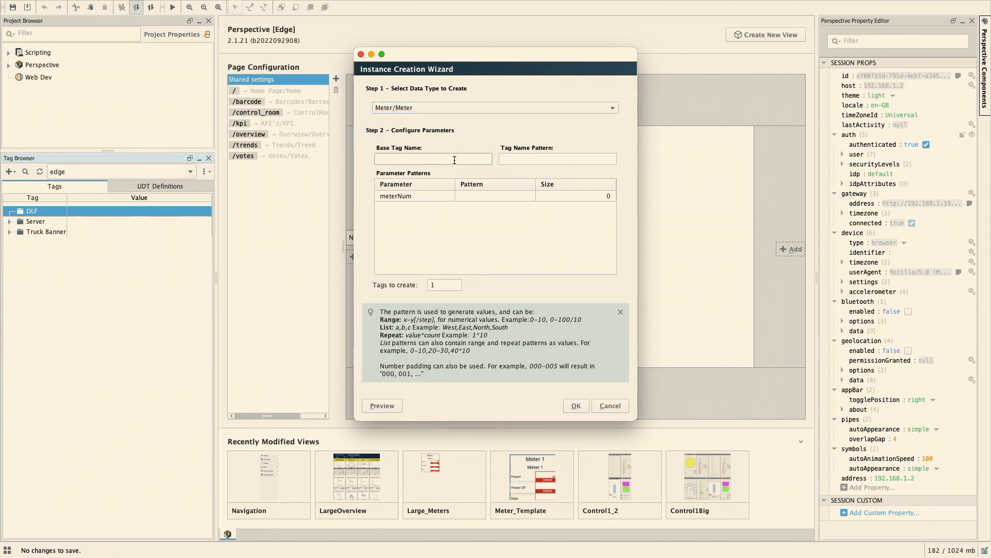
text(Meter)
click(560, 159)
text(1)
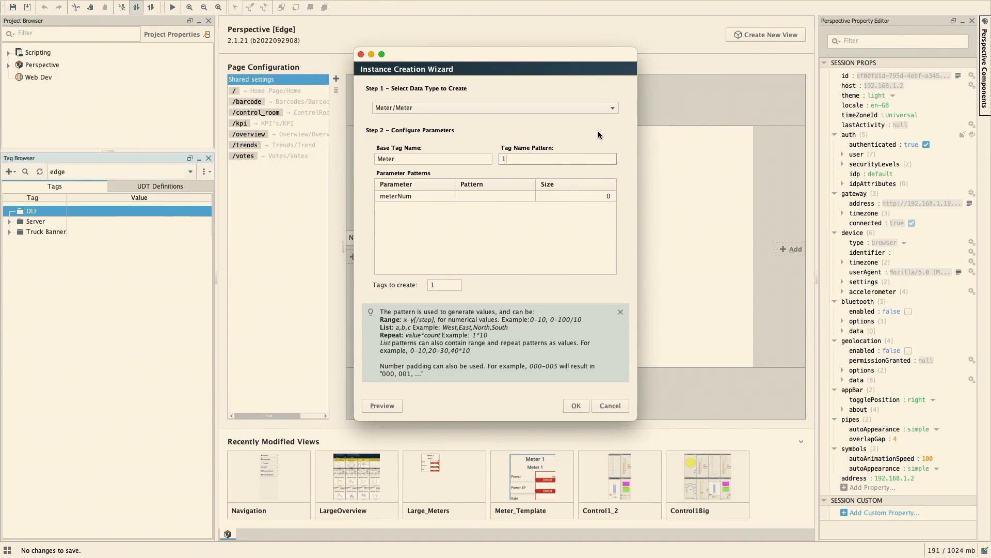
text(-10)
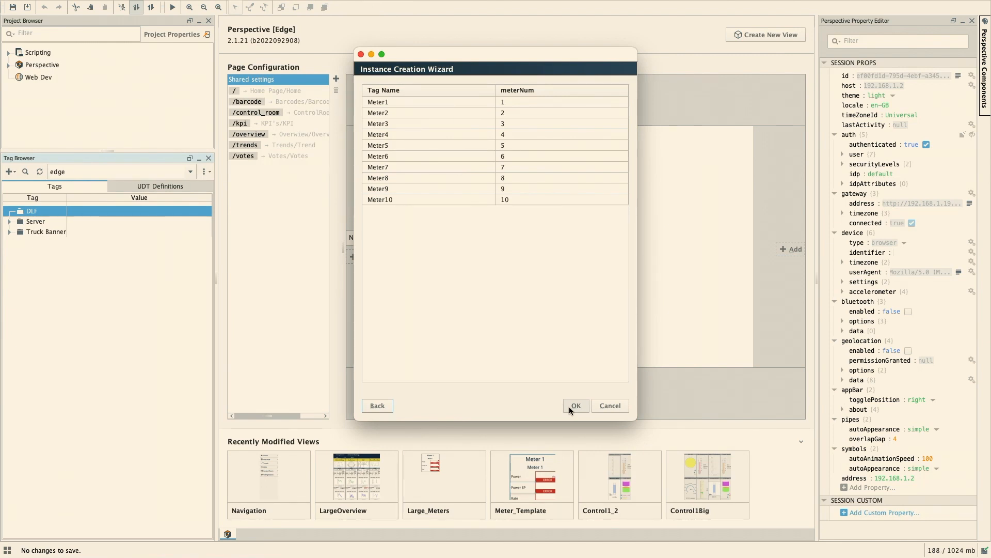
Create the previewed Meter instances and expand the DLF folder down to Meter1's tags.
click(378, 406)
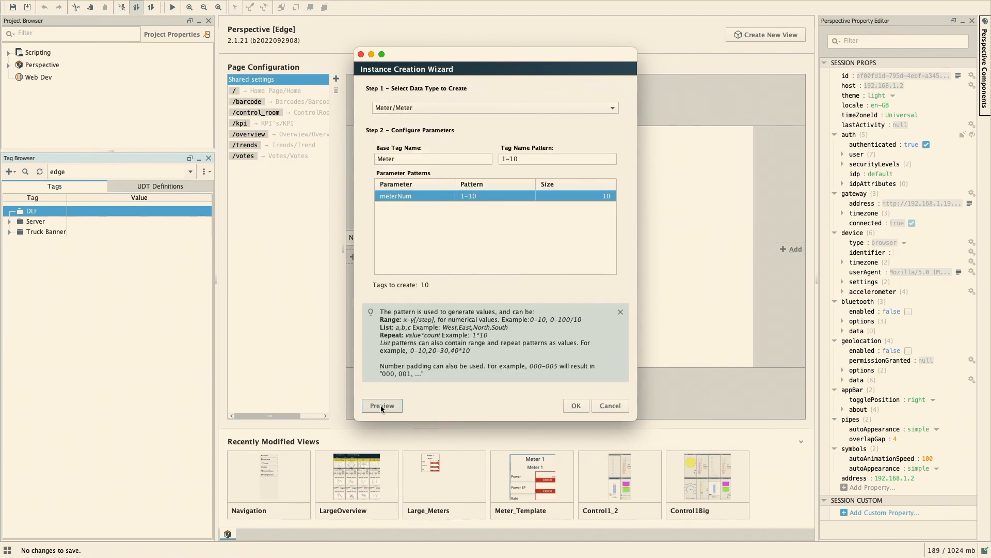
click(573, 406)
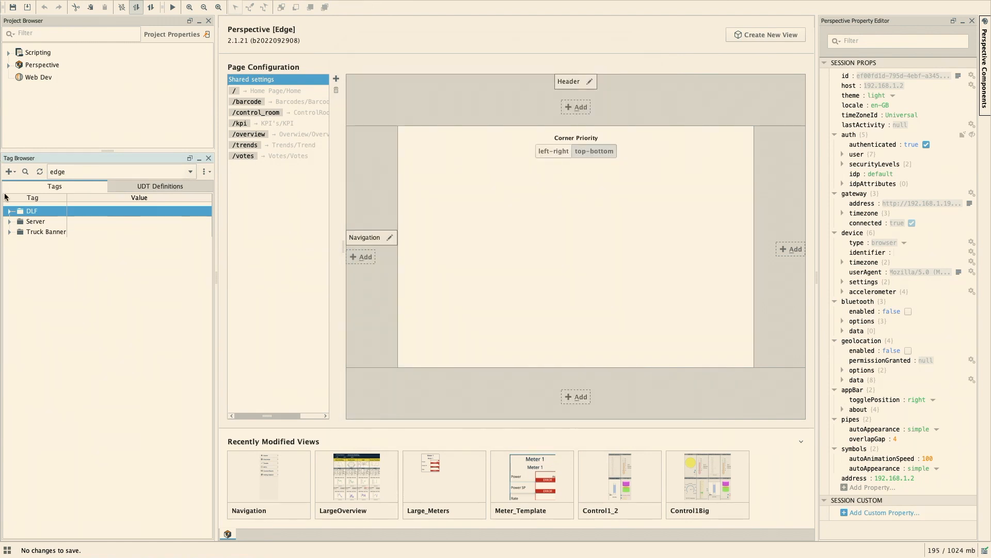
click(10, 211)
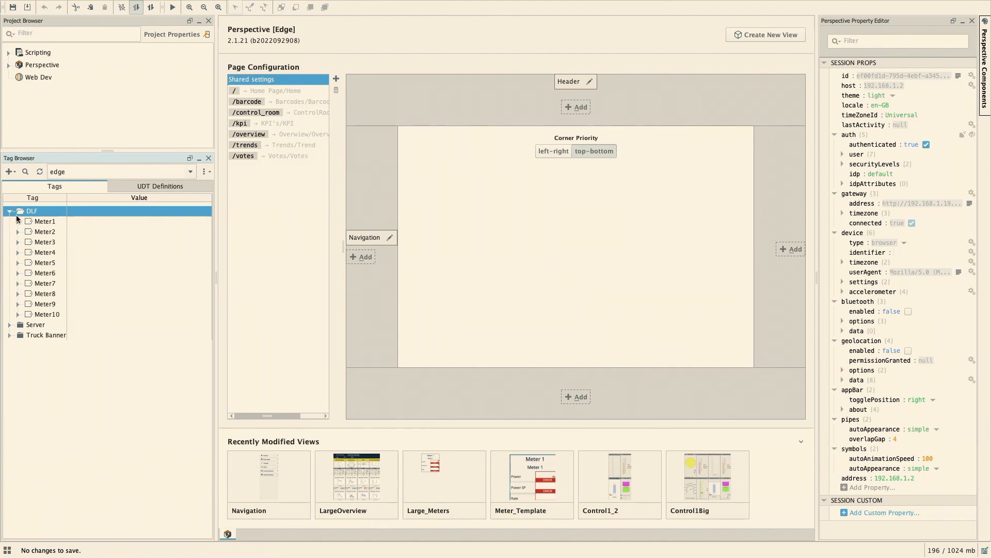
click(17, 221)
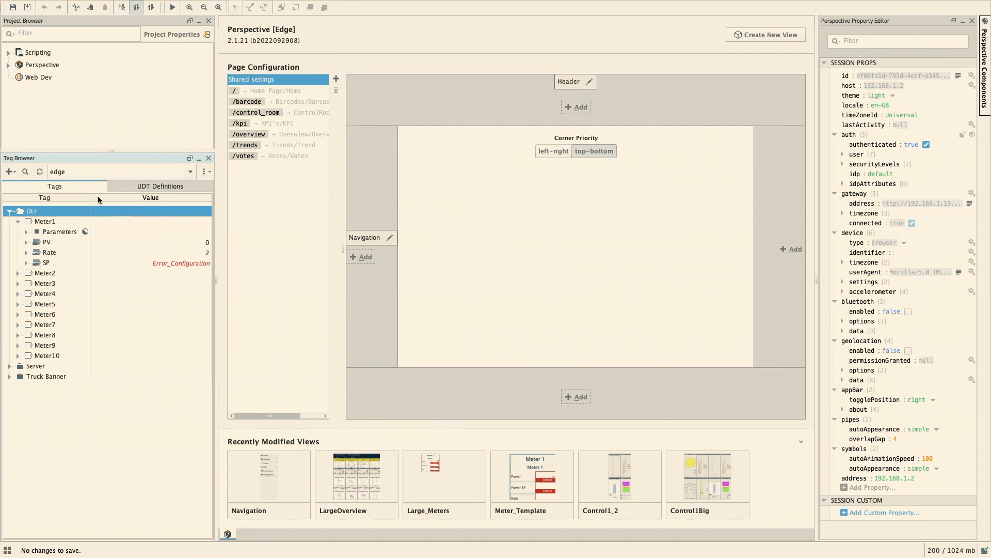
Reopen the Meter type definition and replace SP's OPC item path with ns=1;s=[Modbus]Meter.
click(173, 188)
double_click(52, 221)
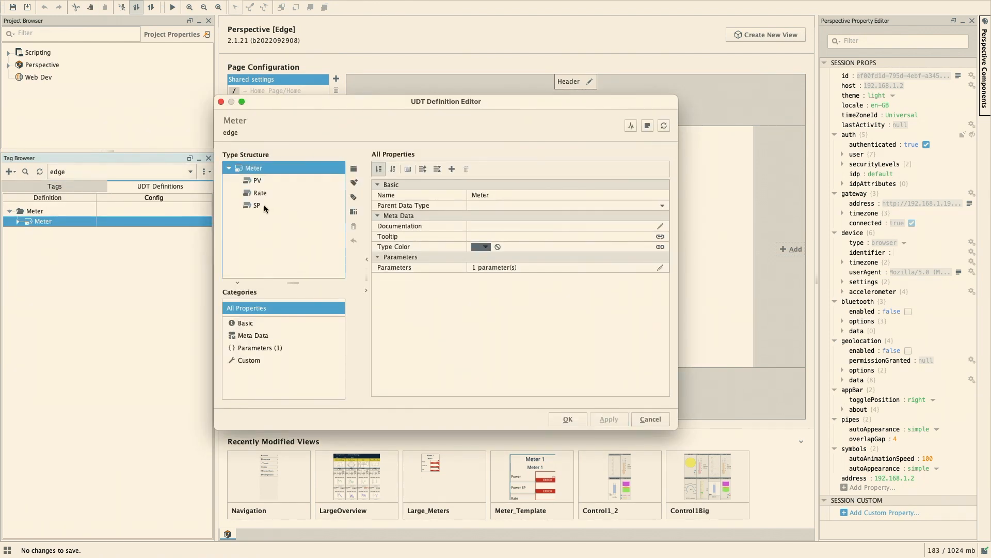
click(304, 207)
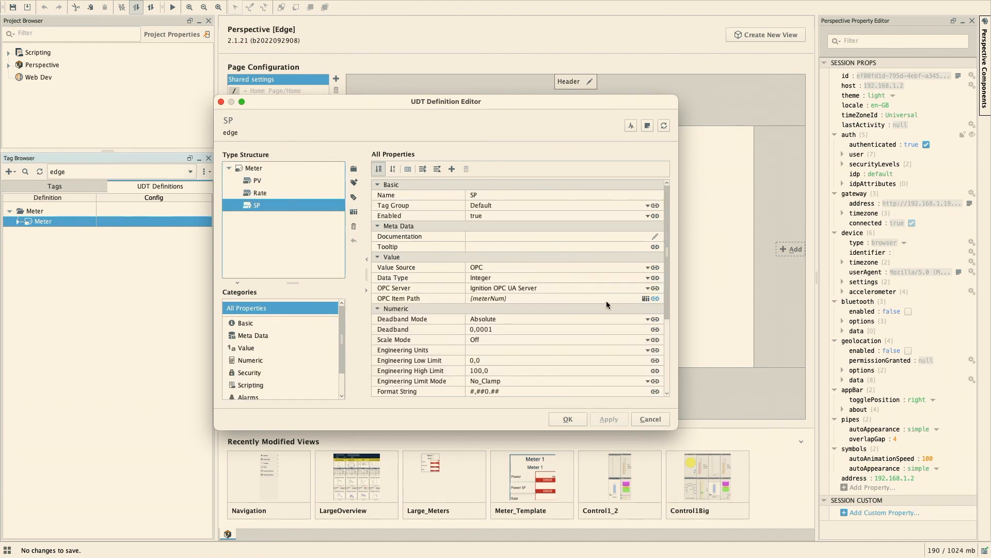
click(512, 298)
click(645, 298)
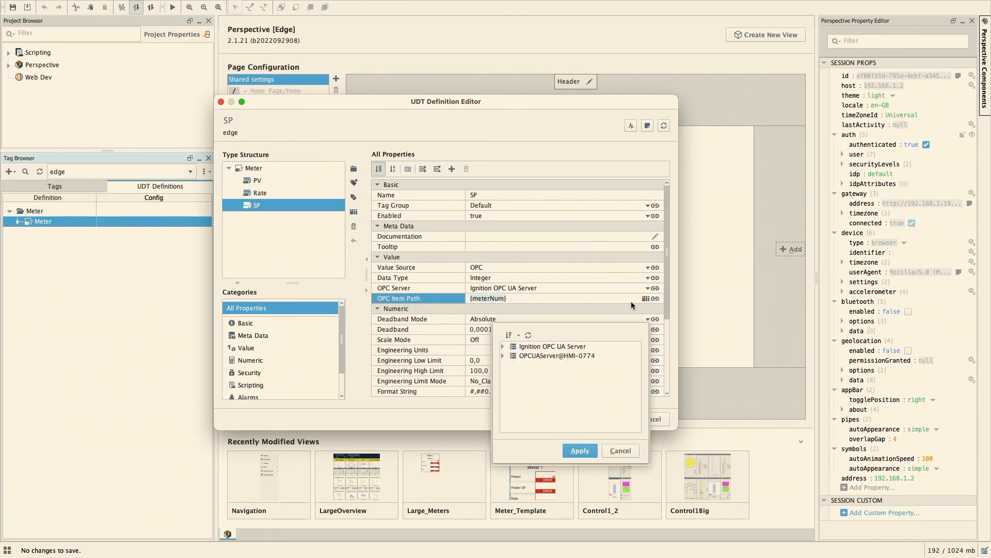
click(620, 450)
click(532, 298)
text(ns=1;s=[Modbus]Meter1)
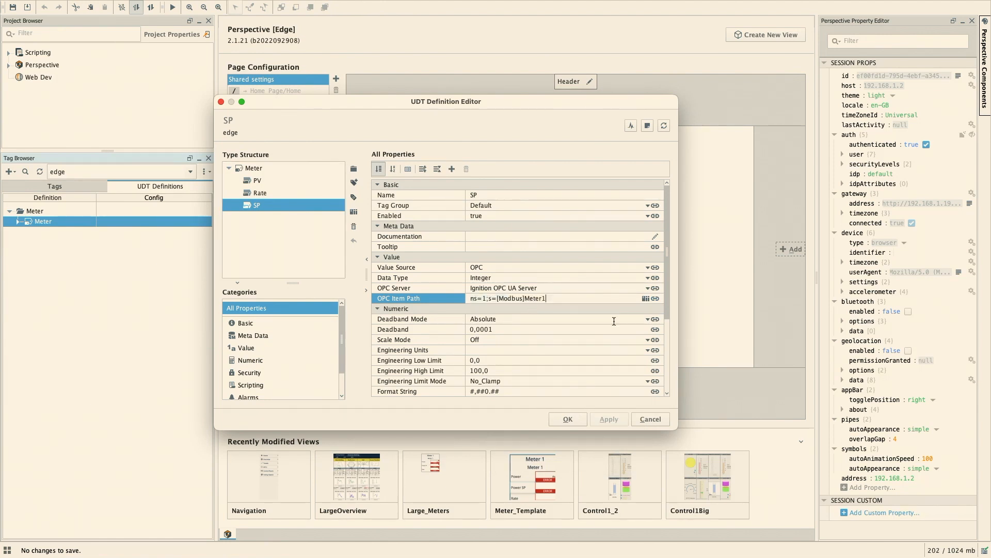
key(BackSpace)
Append the meterNum parameter to SP's OPC item path and save the Meter type.
click(654, 298)
mouse_move(683, 346)
click(746, 404)
click(575, 416)
Expand the Meter2 to Meter5 instances to check their PV, Rate and SP values, and save the project.
click(71, 185)
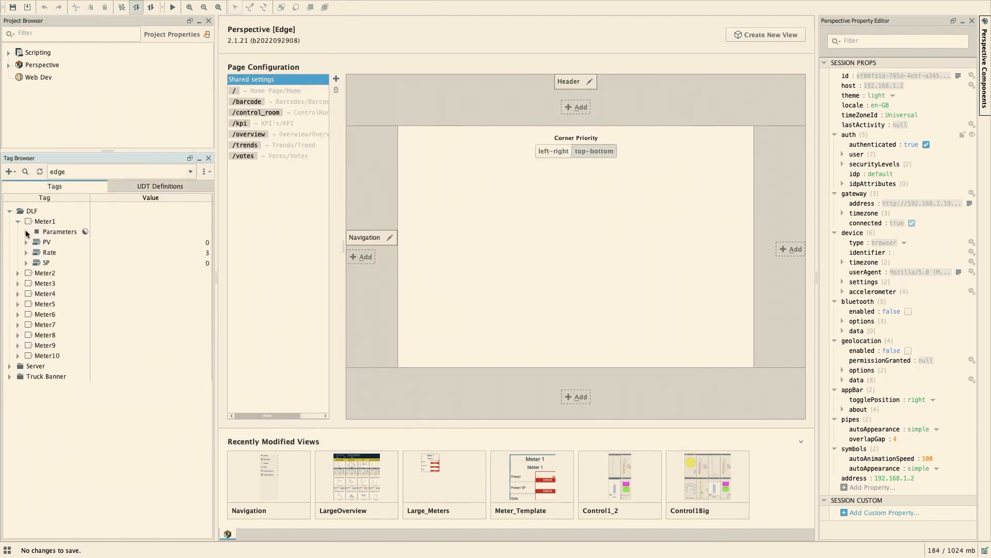
click(18, 274)
click(18, 326)
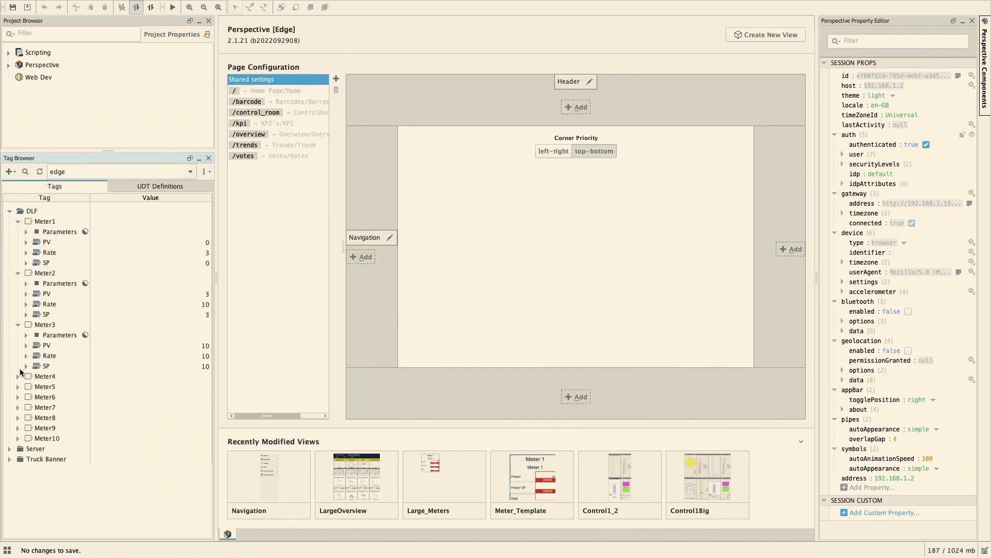
click(18, 377)
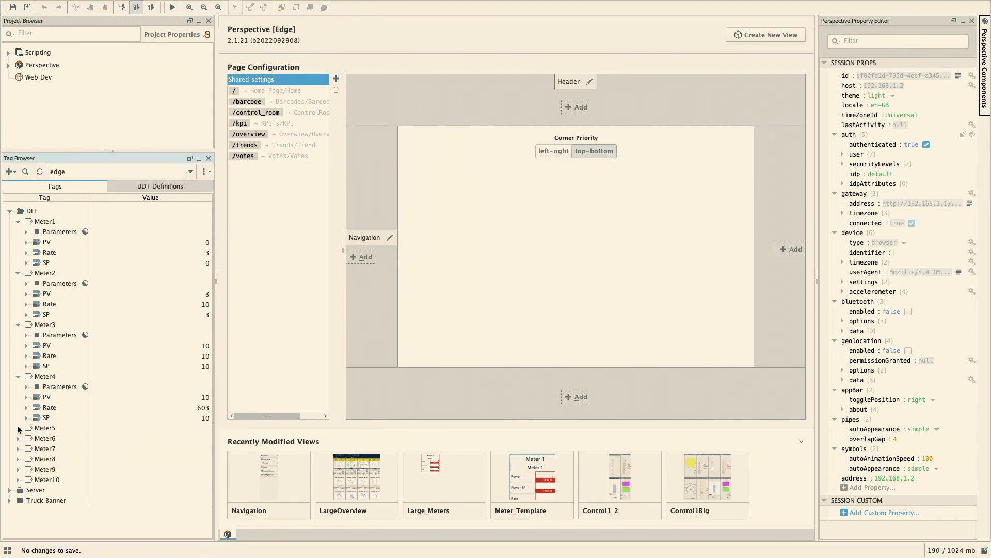
click(18, 428)
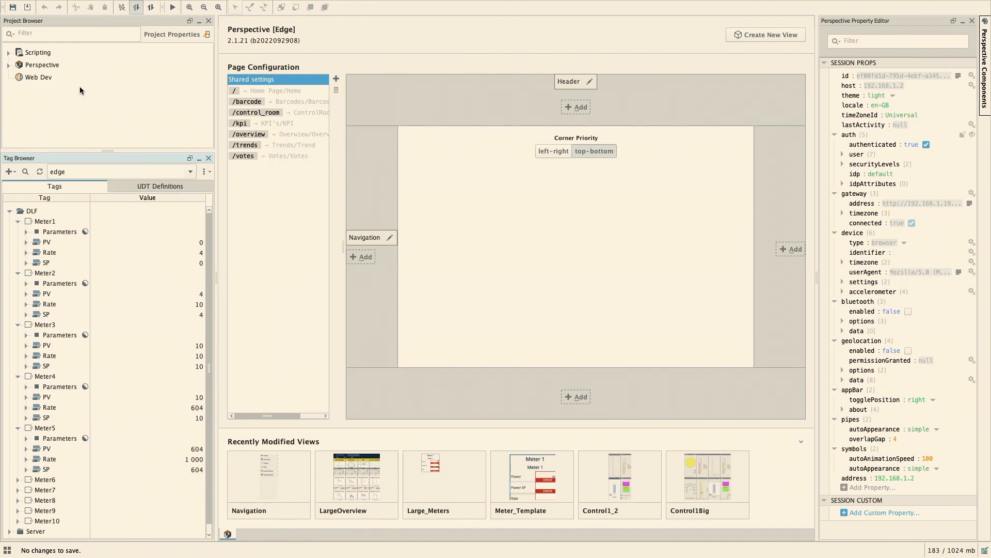
click(13, 7)
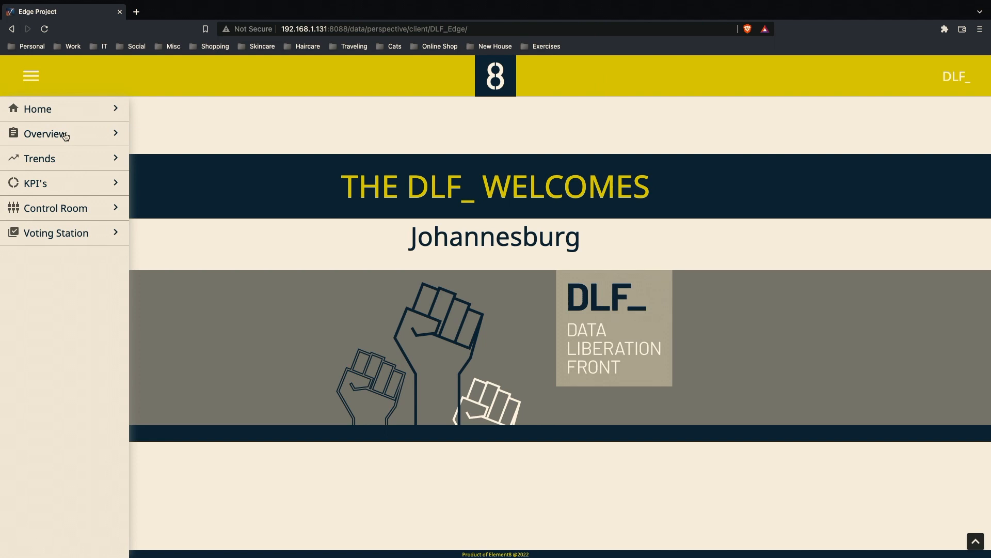
In the browser's Perspective session, view the Building Meters on the Overview page and return to the DLF_Edge gateway page.
click(64, 133)
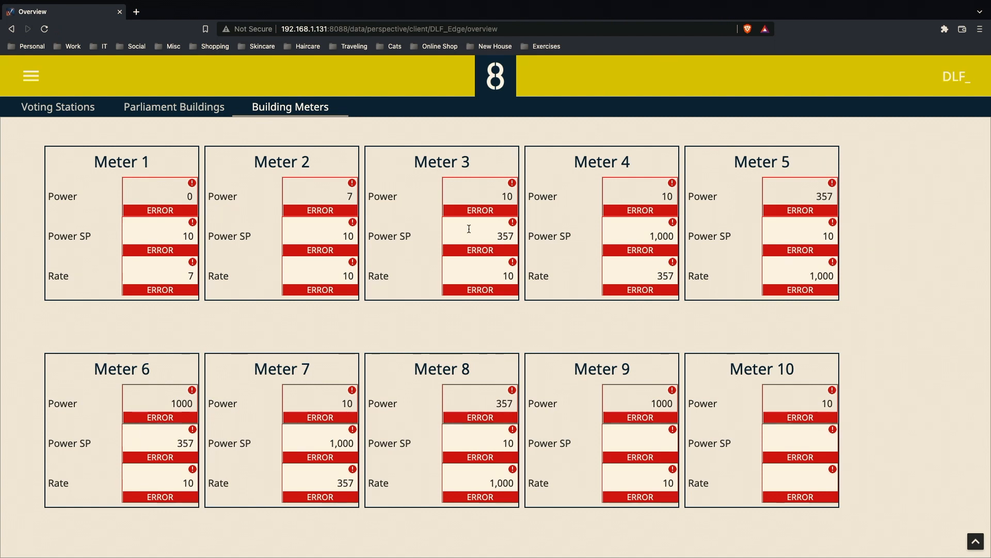
key(ctrl+Left)
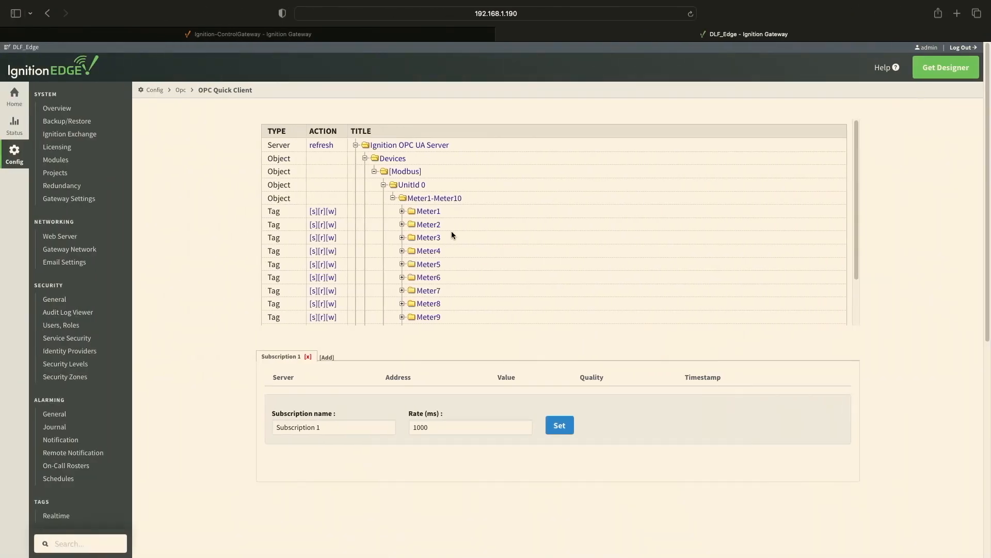
Open the list of transmitters in the Edge gateway's MQTT Transmission settings.
scroll(184, 223, down, 5)
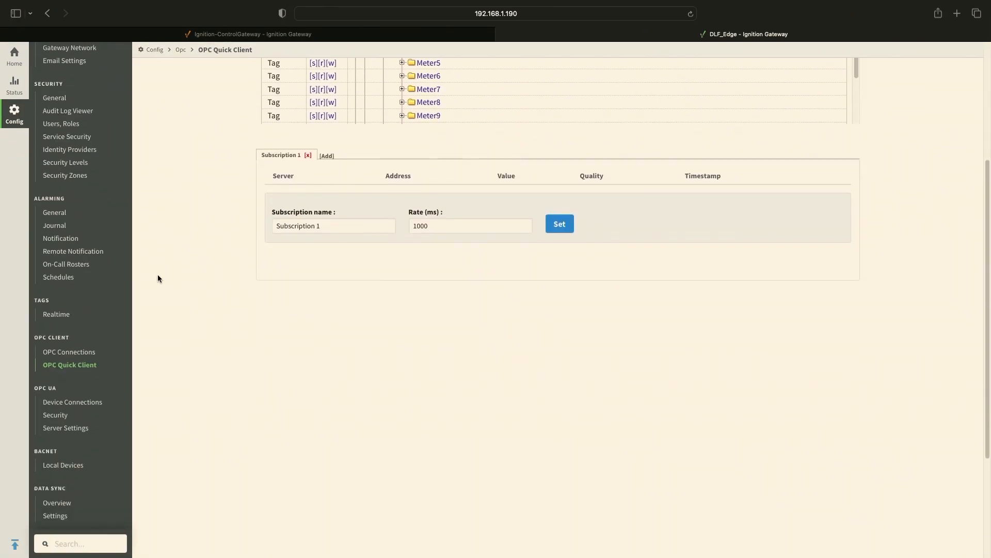
scroll(158, 278, up, 5)
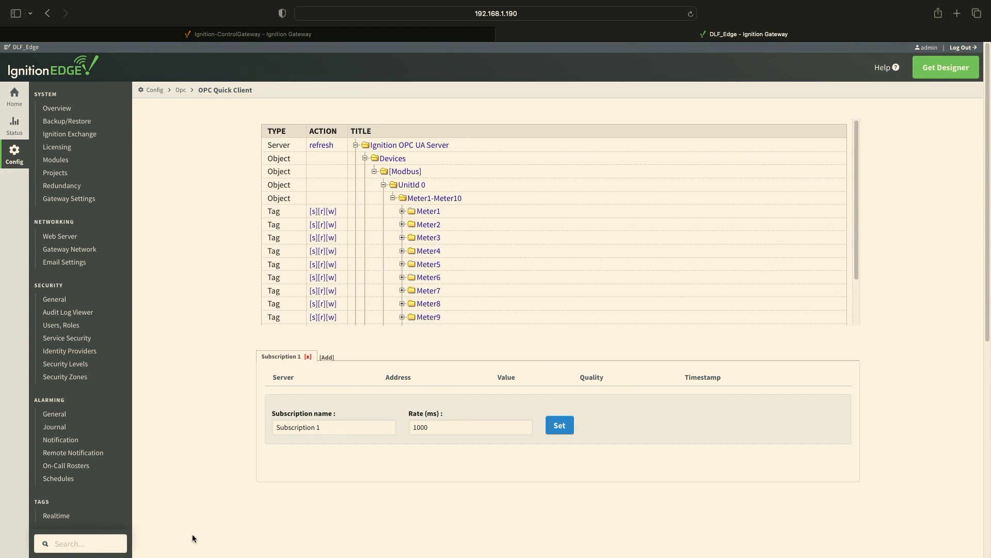
mouse_move(199, 554)
scroll(104, 271, down, 10)
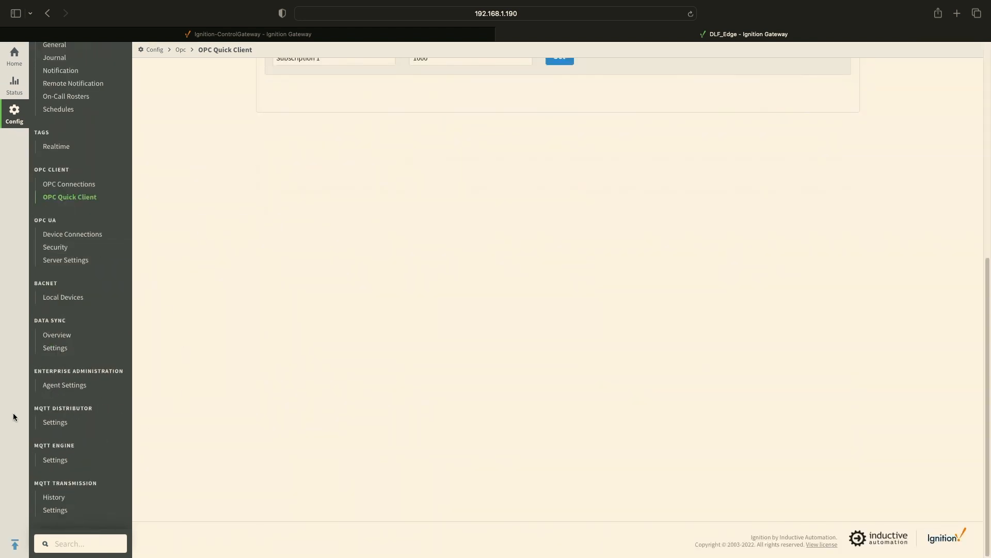
click(56, 509)
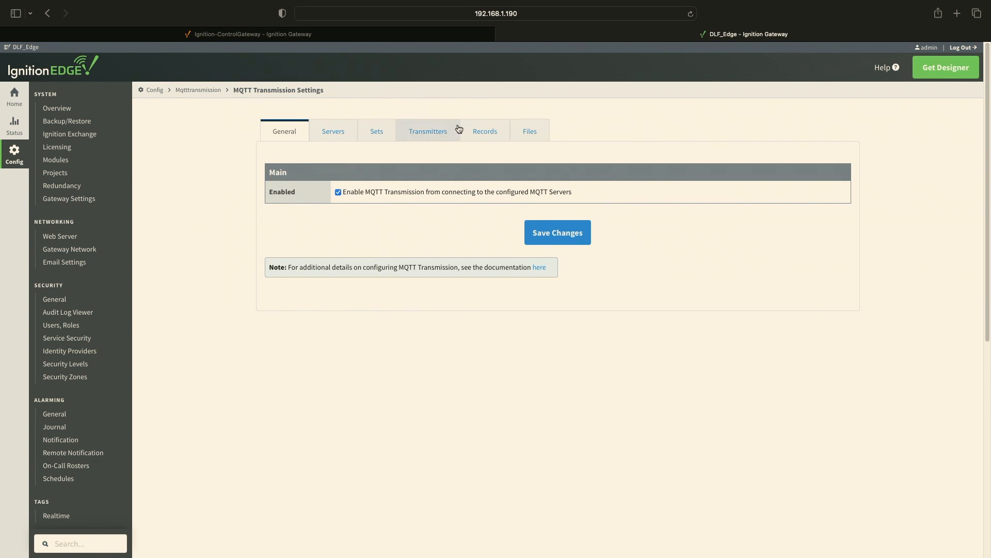
click(439, 138)
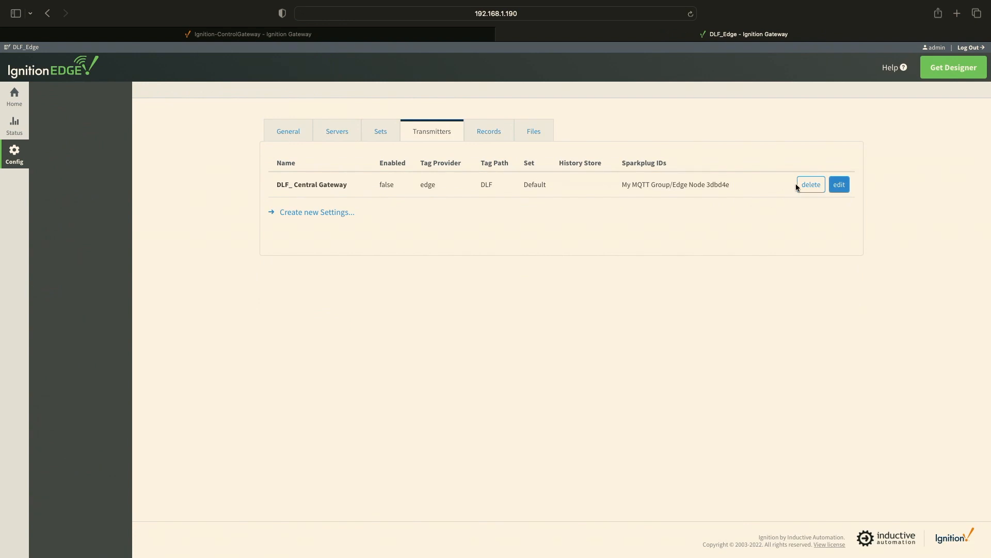
Enable the DLF_ Central Gateway transmitter and save its settings.
click(835, 188)
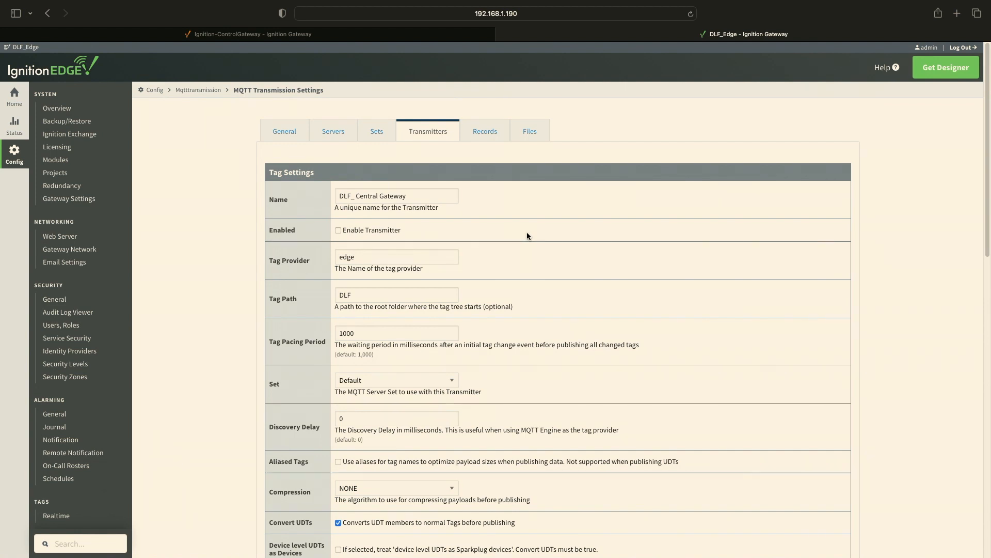
key(ctrl+Right)
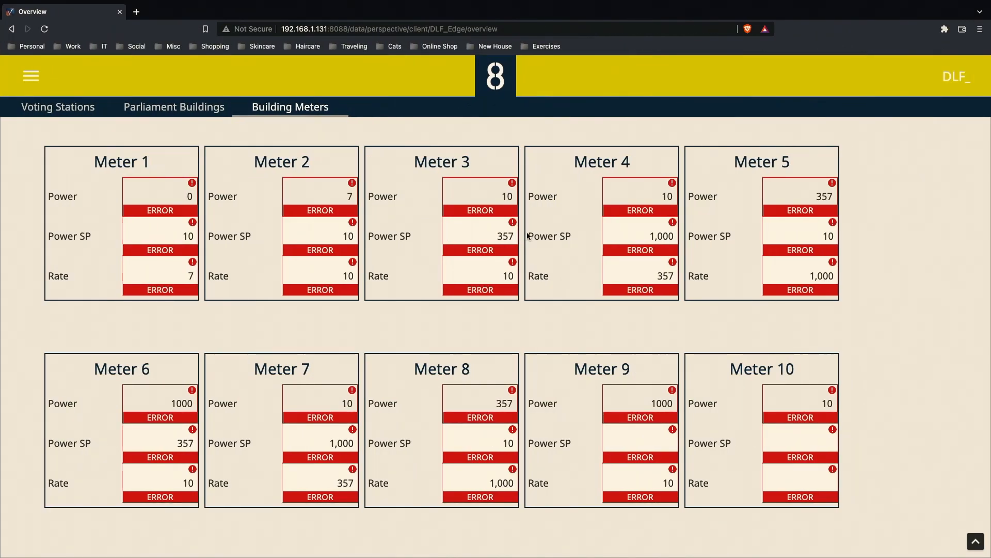
key(ctrl+Left)
scroll(337, 232, down, 20)
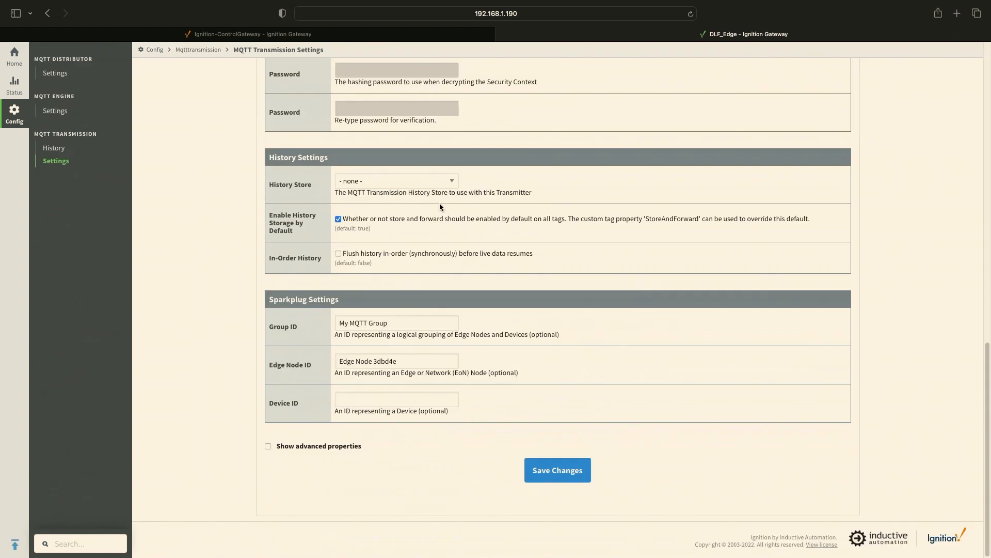
click(577, 472)
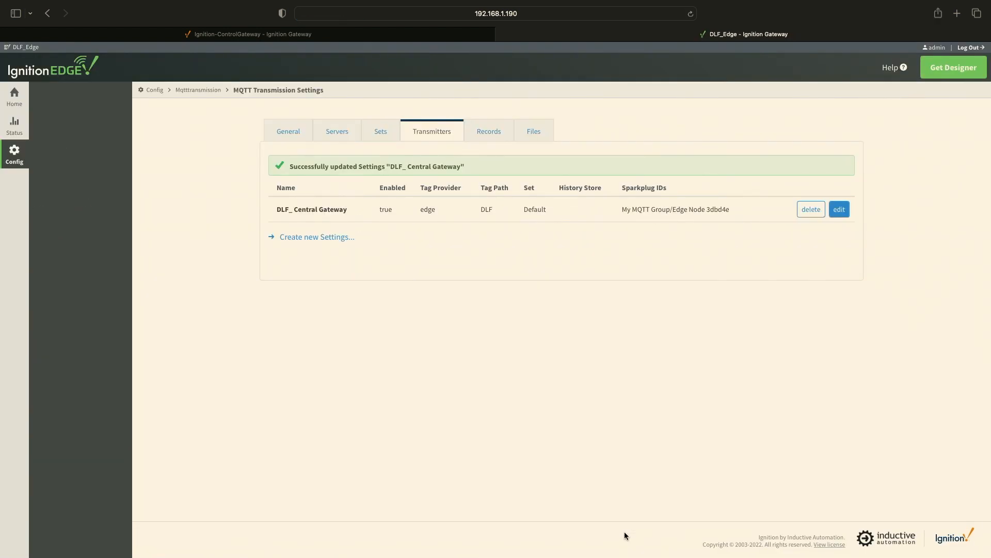
Check the meter values on the Perspective session's Building Meters overview and return to the Edge gateway page.
key(ctrl+Right)
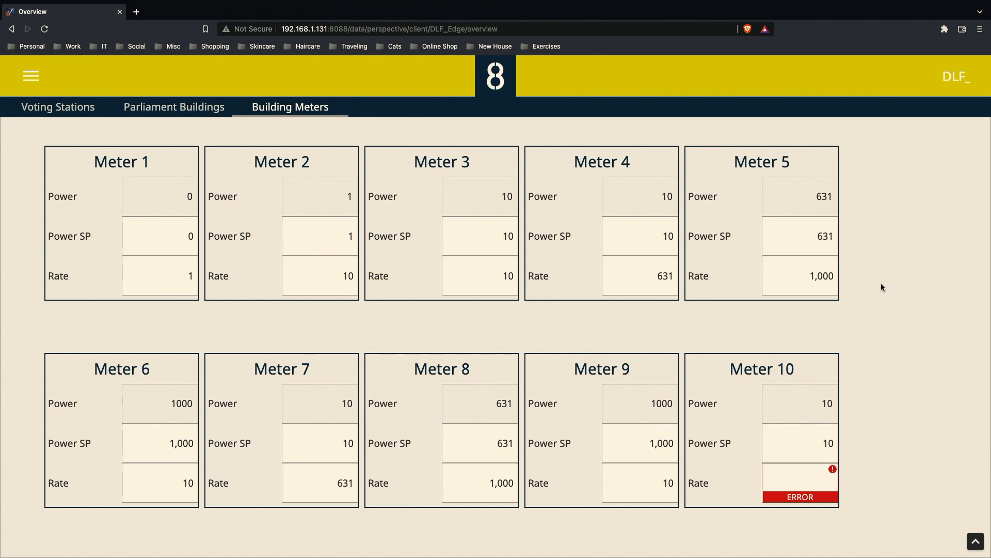
key(ctrl+Left)
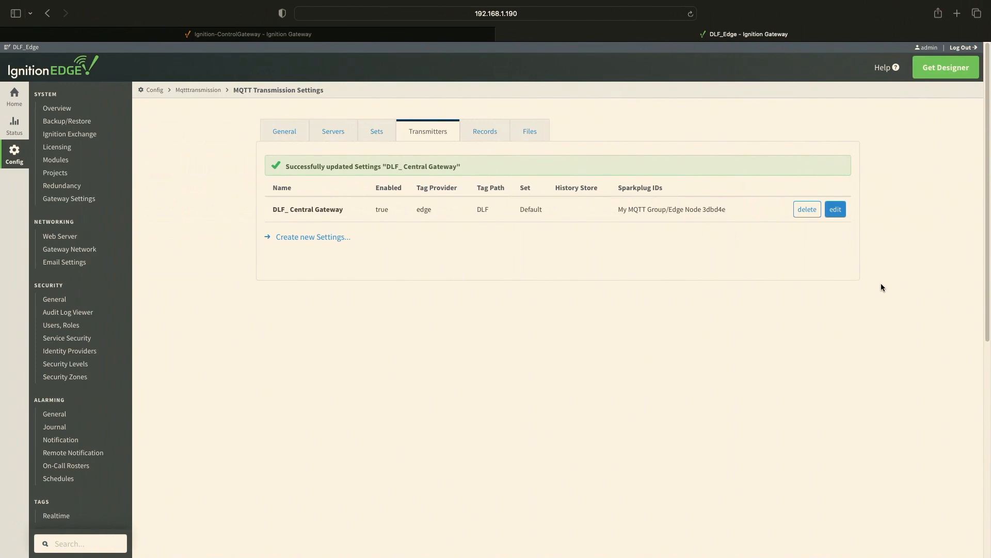